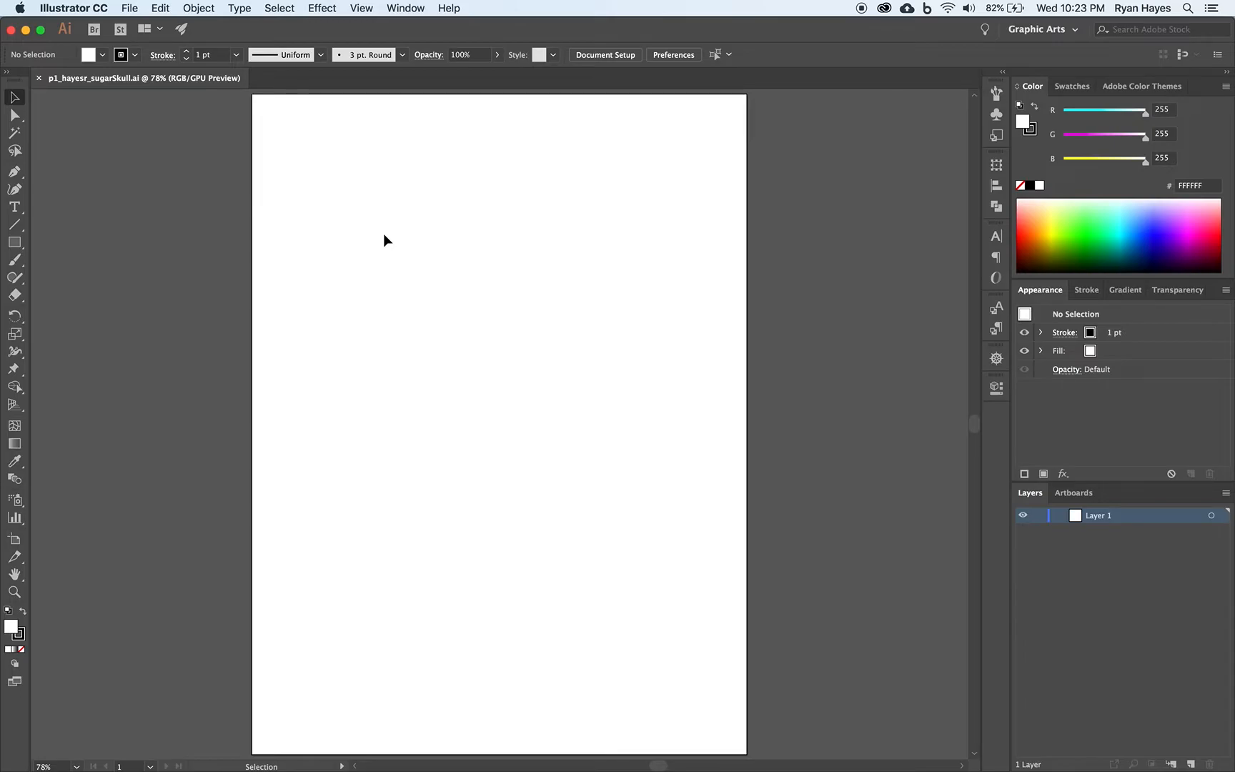
key("a")
key("super+o")
left_click(783, 452)
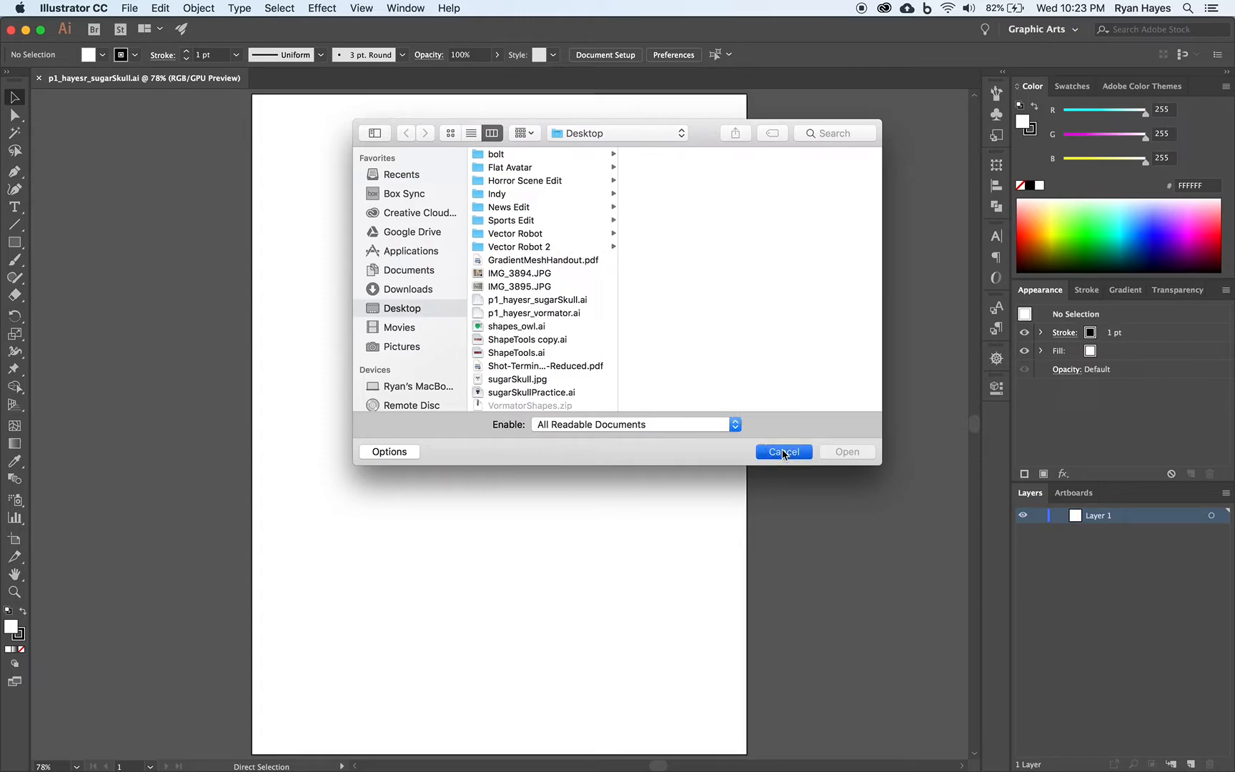
key("v")
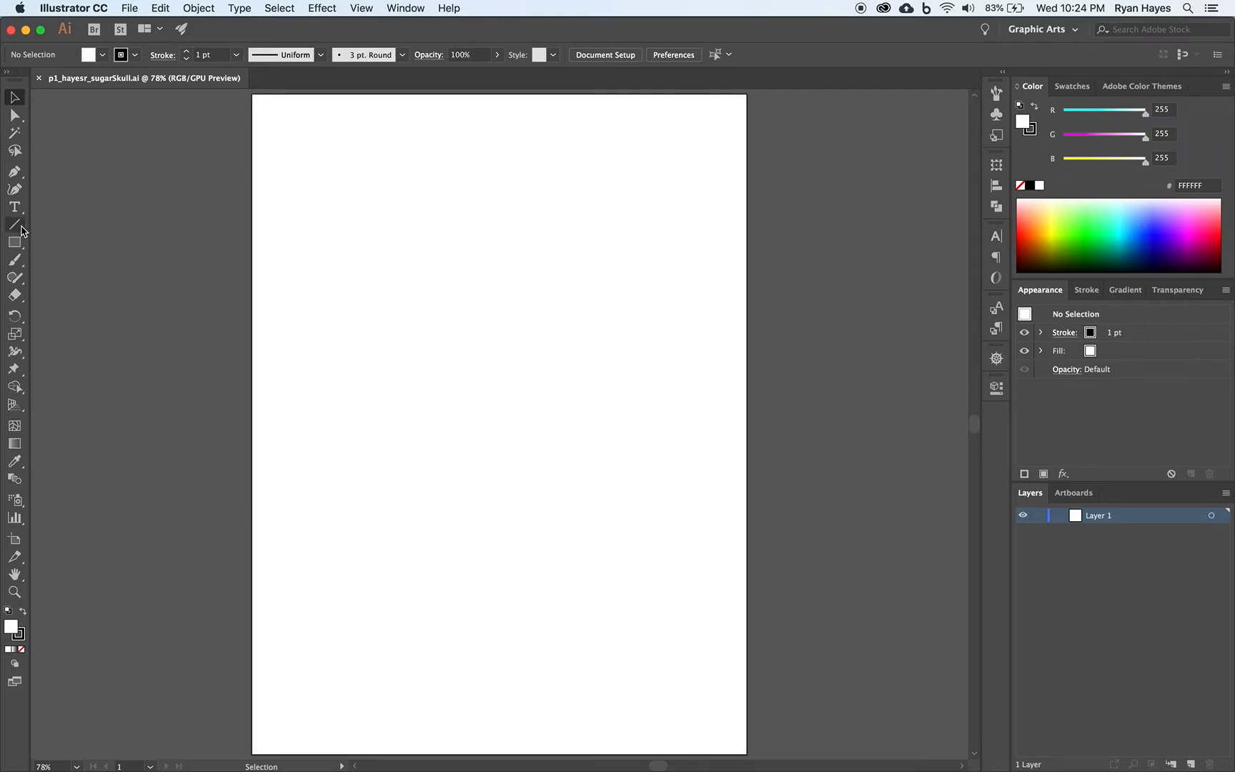
Create a 12 in by 16 in rectangular grid with one horizontal and one vertical divider
left_click_drag(22, 230, 71, 284)
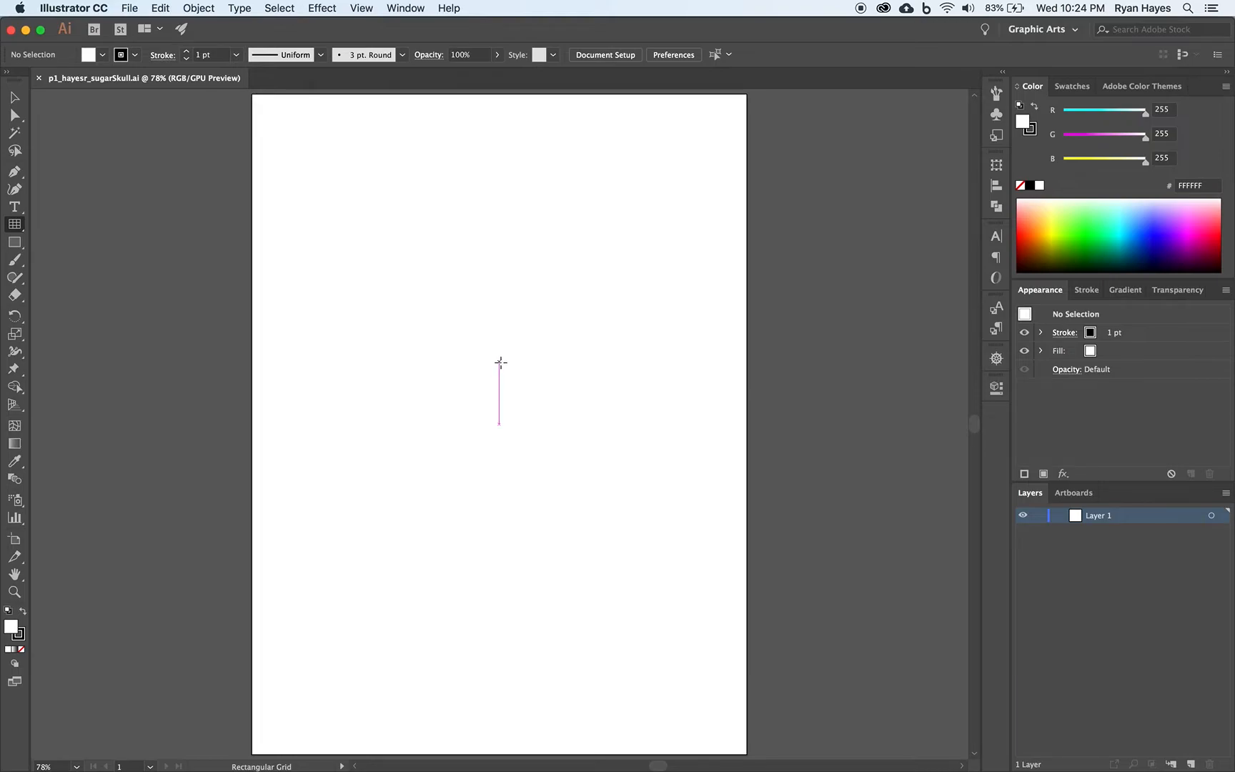
left_click(500, 423)
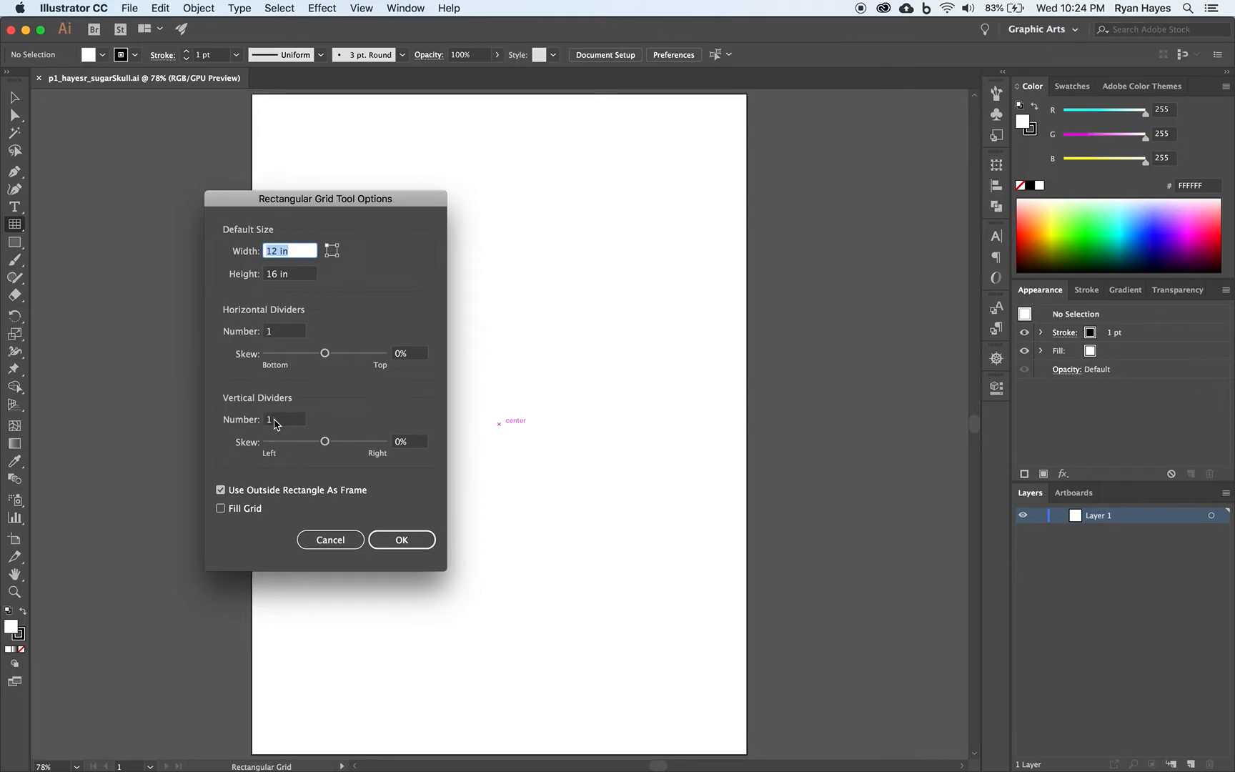
left_click(402, 542)
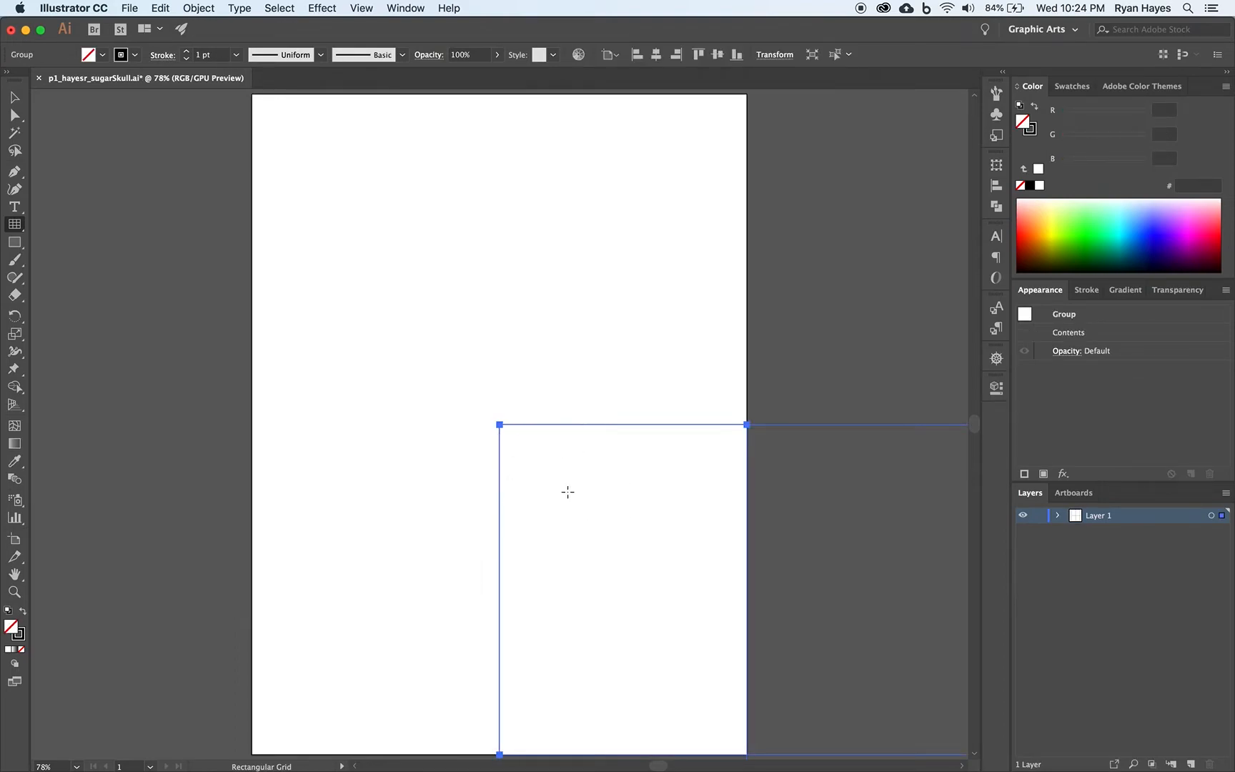
Align the grid to the artboard so it is centered both horizontally and vertically
left_click(997, 191)
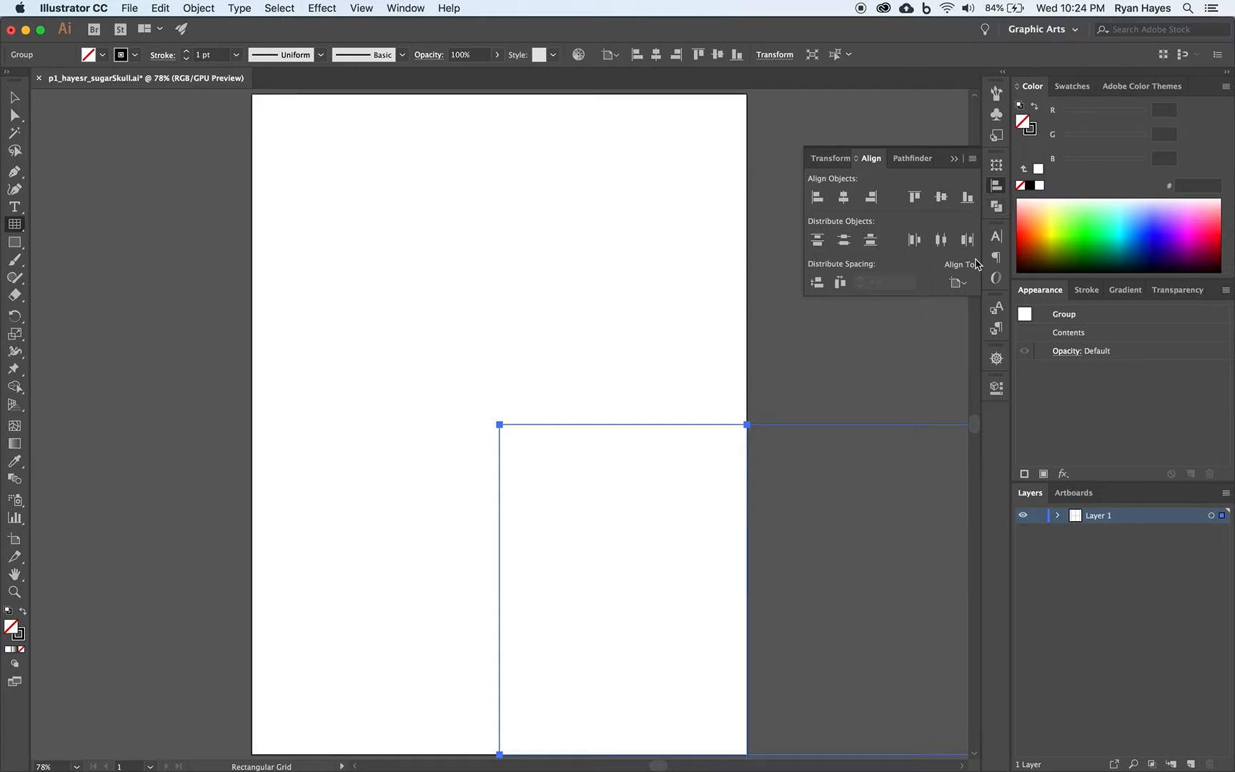
left_click(972, 158)
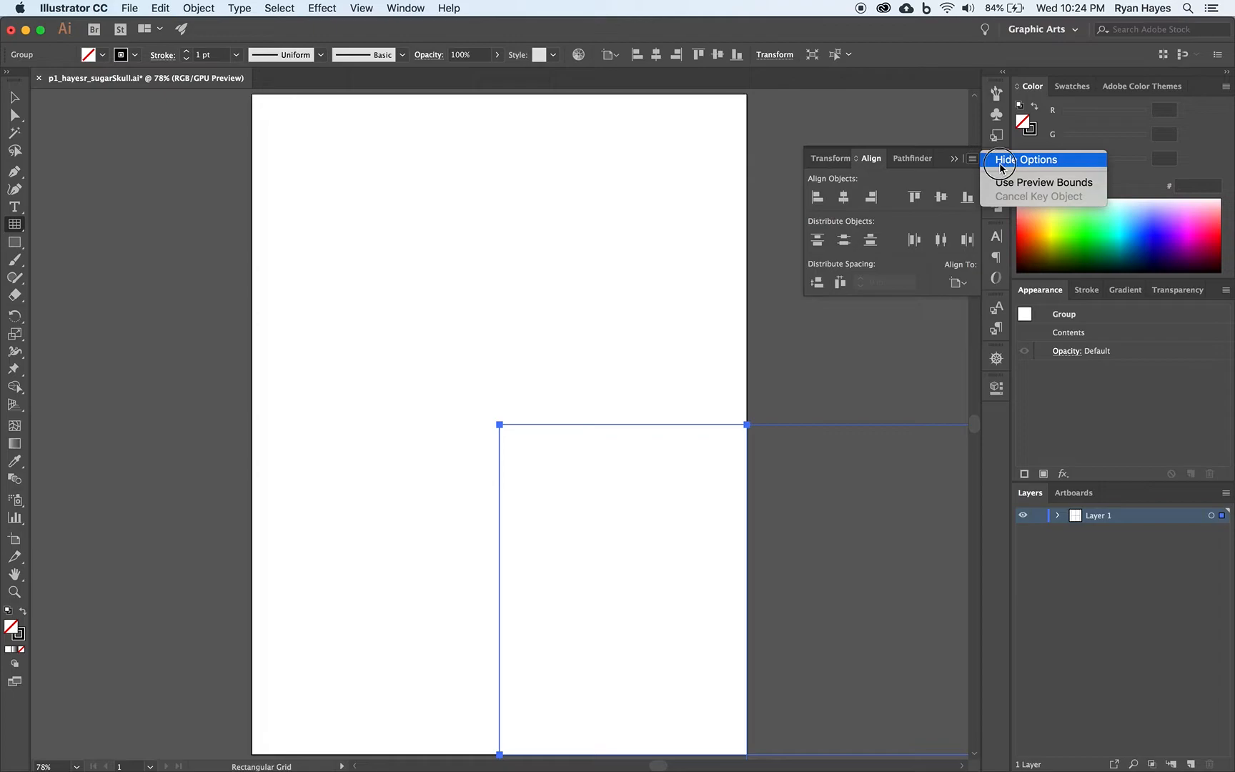
left_click(1006, 162)
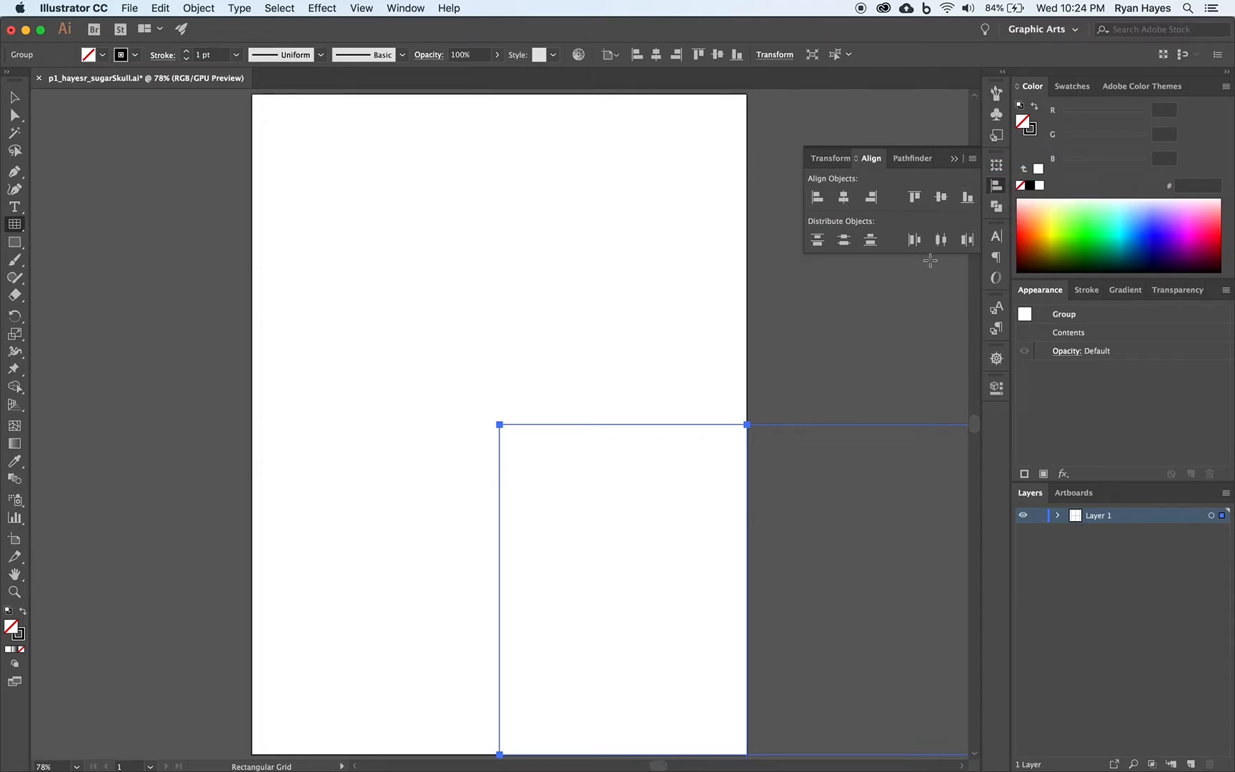
left_click(972, 158)
left_click(1016, 165)
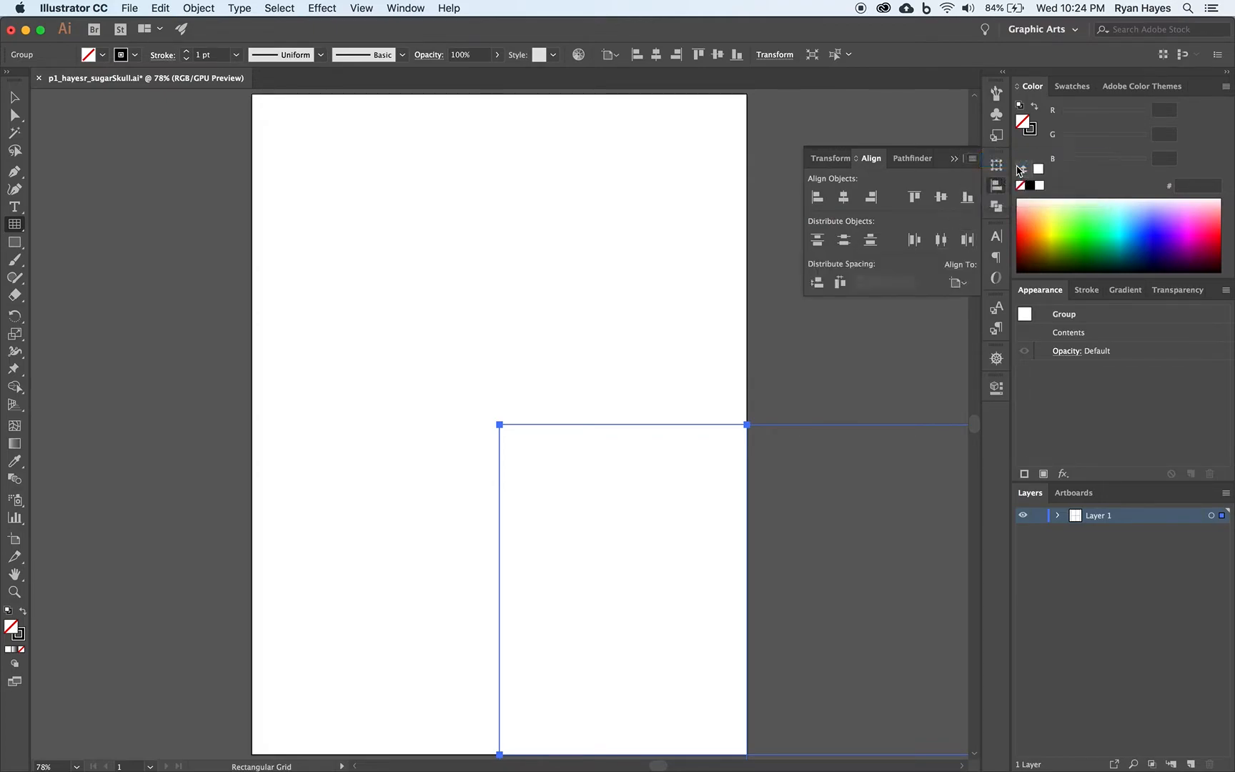
left_click(963, 286)
left_click(978, 336)
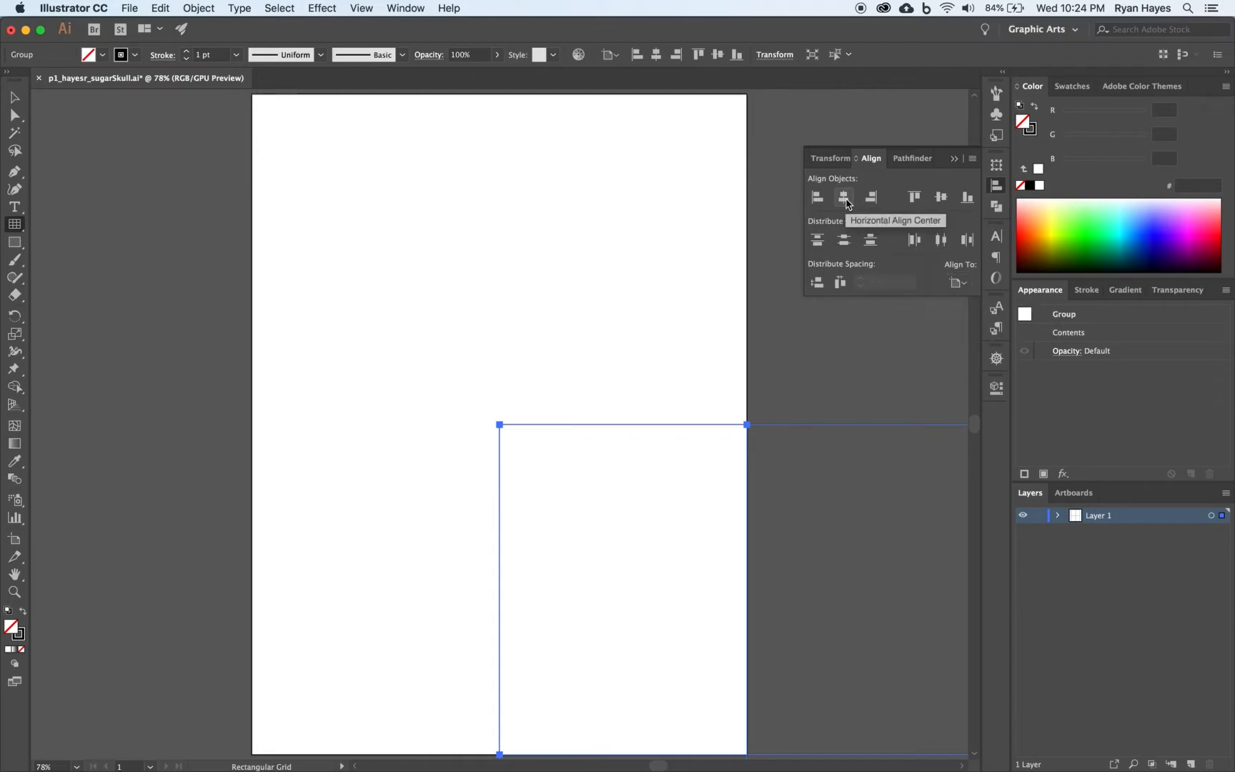
left_click(844, 197)
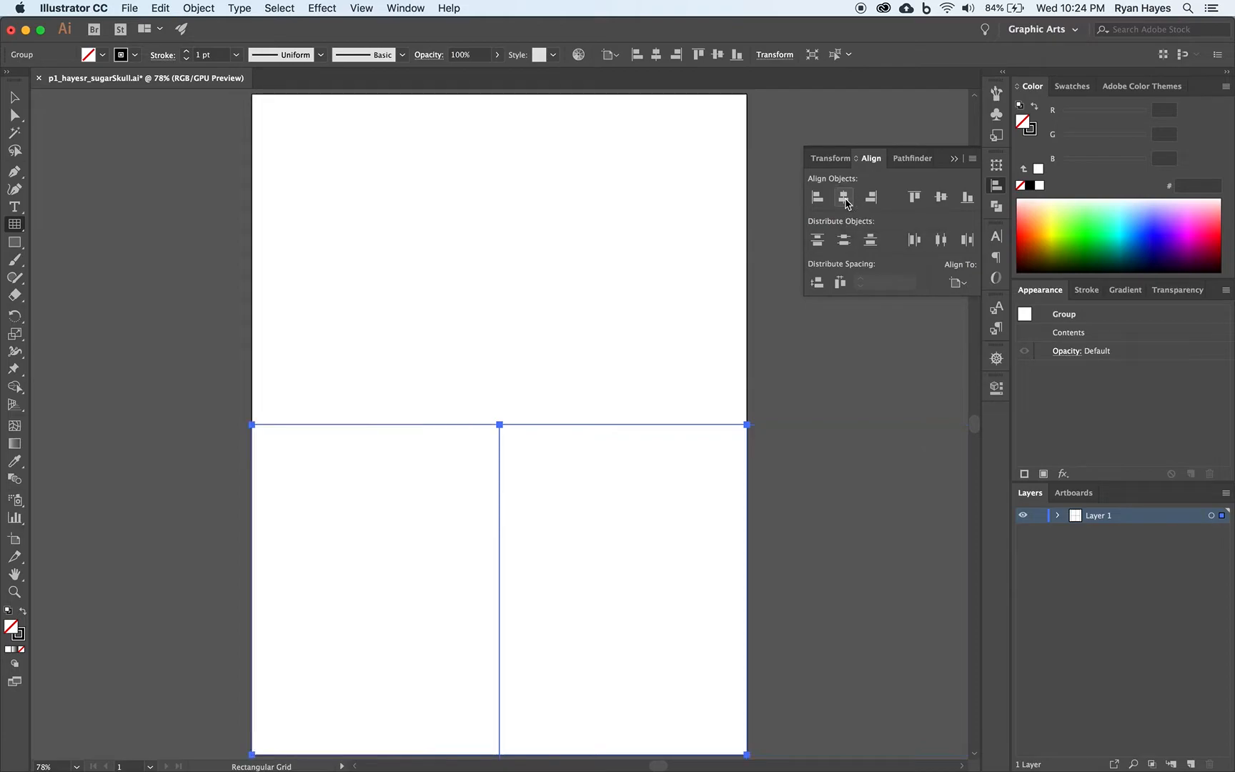
left_click(941, 197)
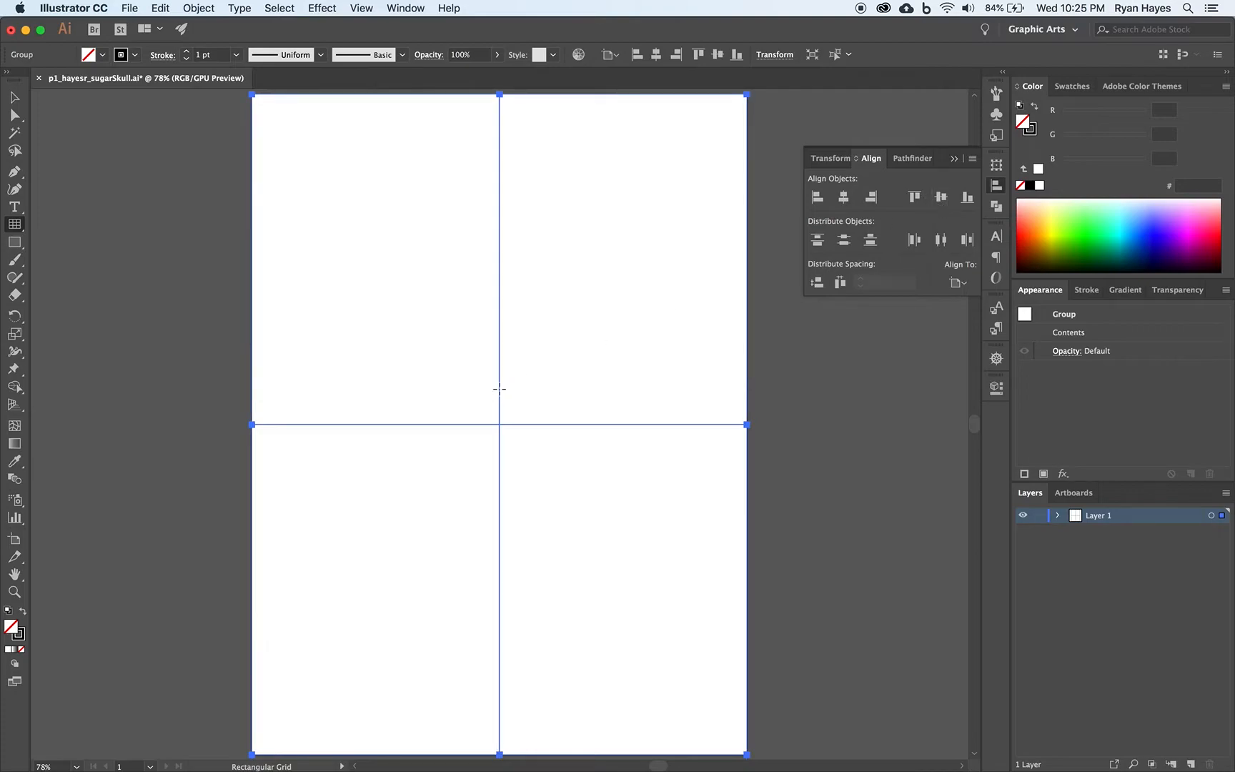
Rename the grid's layer to Grid and lock it
double_click(1108, 516)
type("Grid")
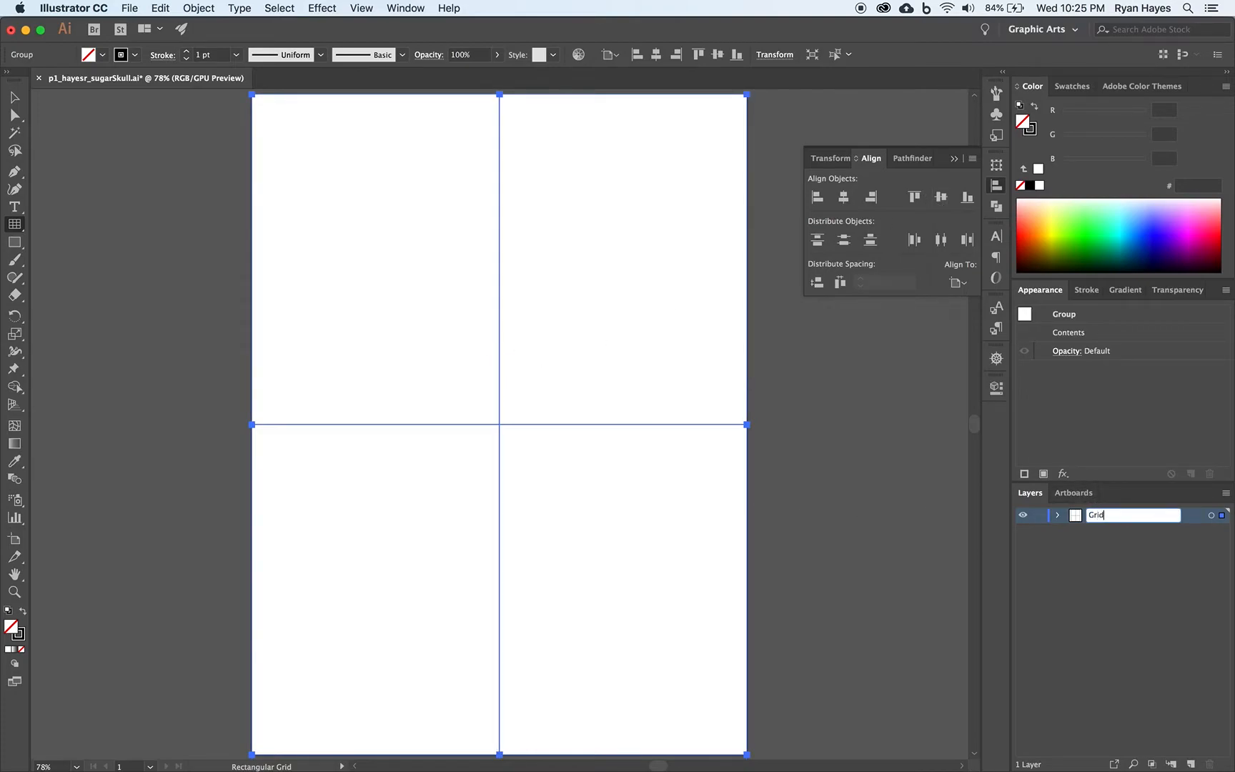
left_click(1038, 517)
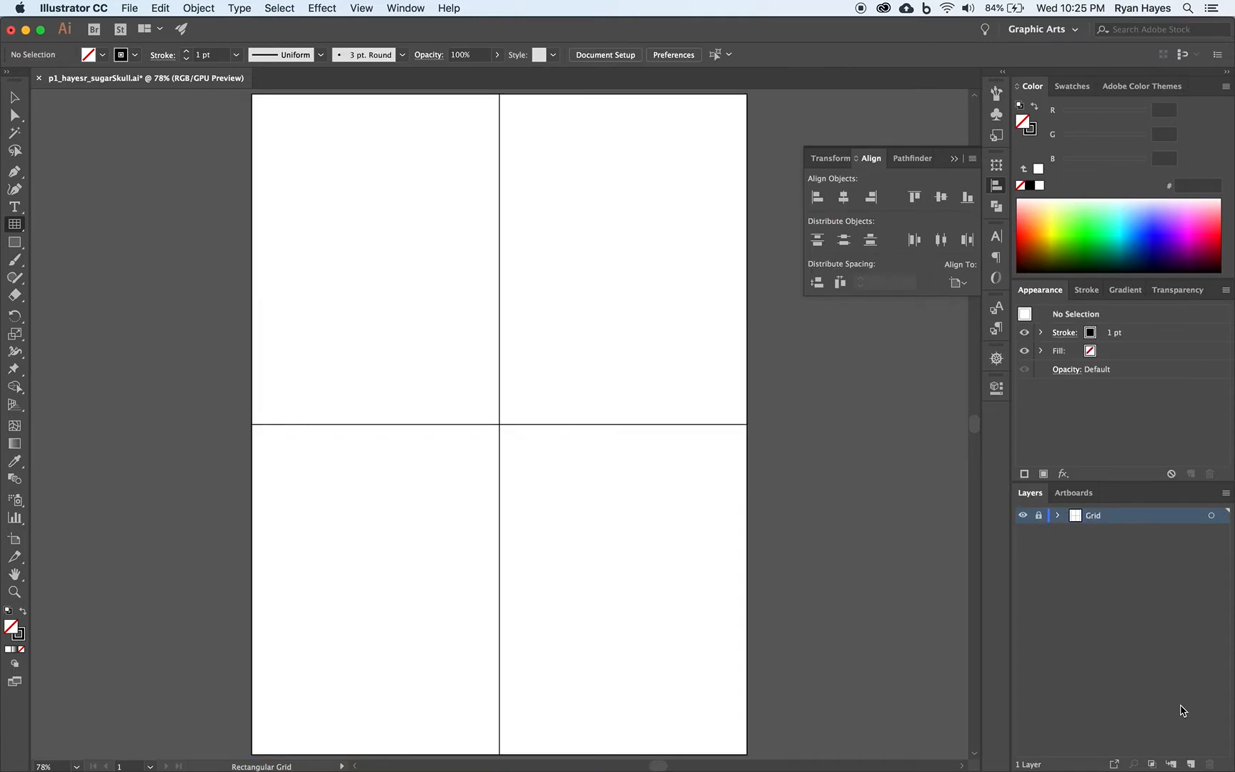
Add a new layer named Sugar Skull above the Grid layer
left_click(1191, 765, "alt")
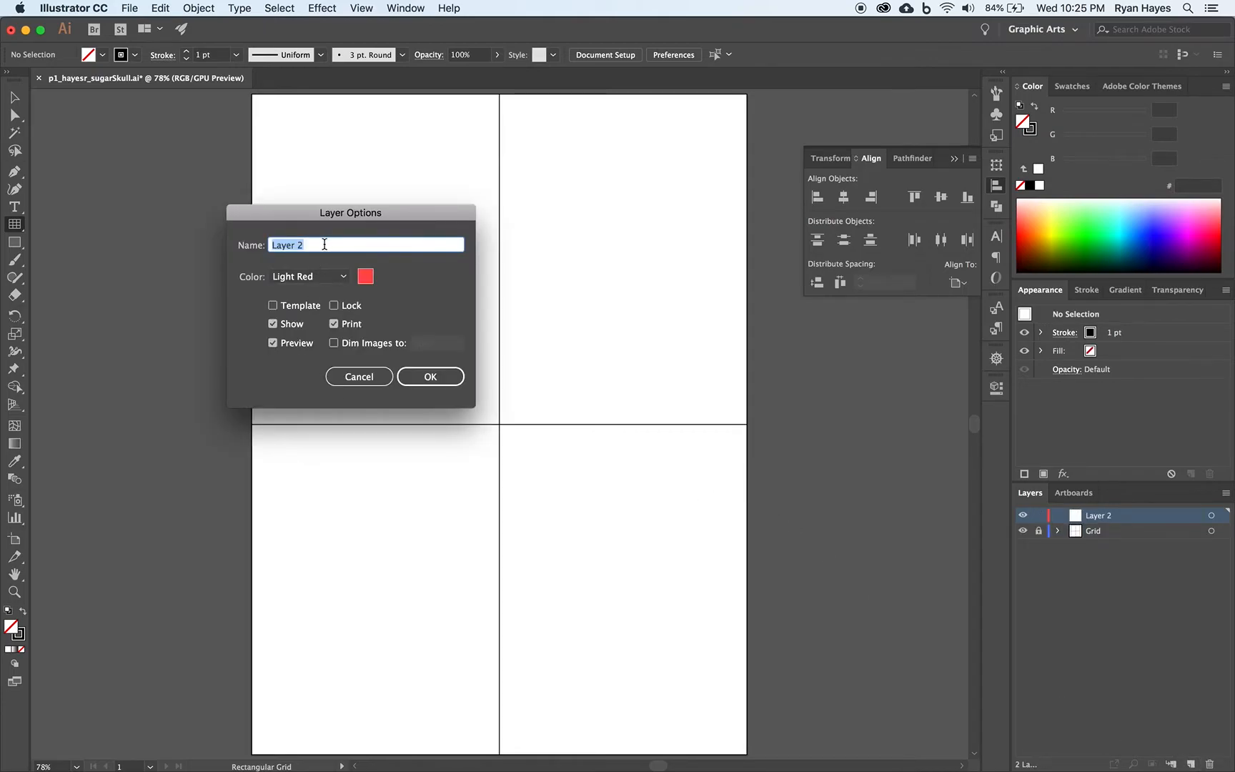
type("Sugar Skull")
left_click(432, 377)
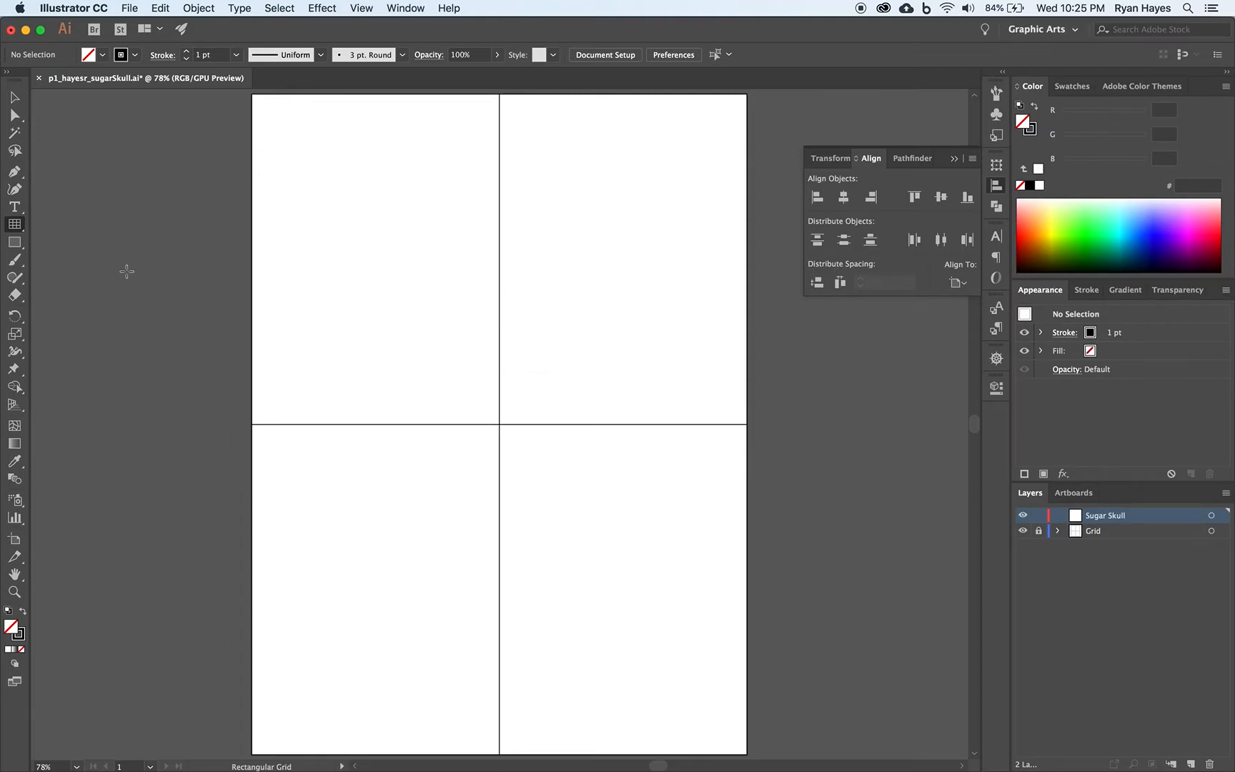
Create a 10 in by 14 in rectangle and center it horizontally and vertically on the artboard
left_click(16, 244)
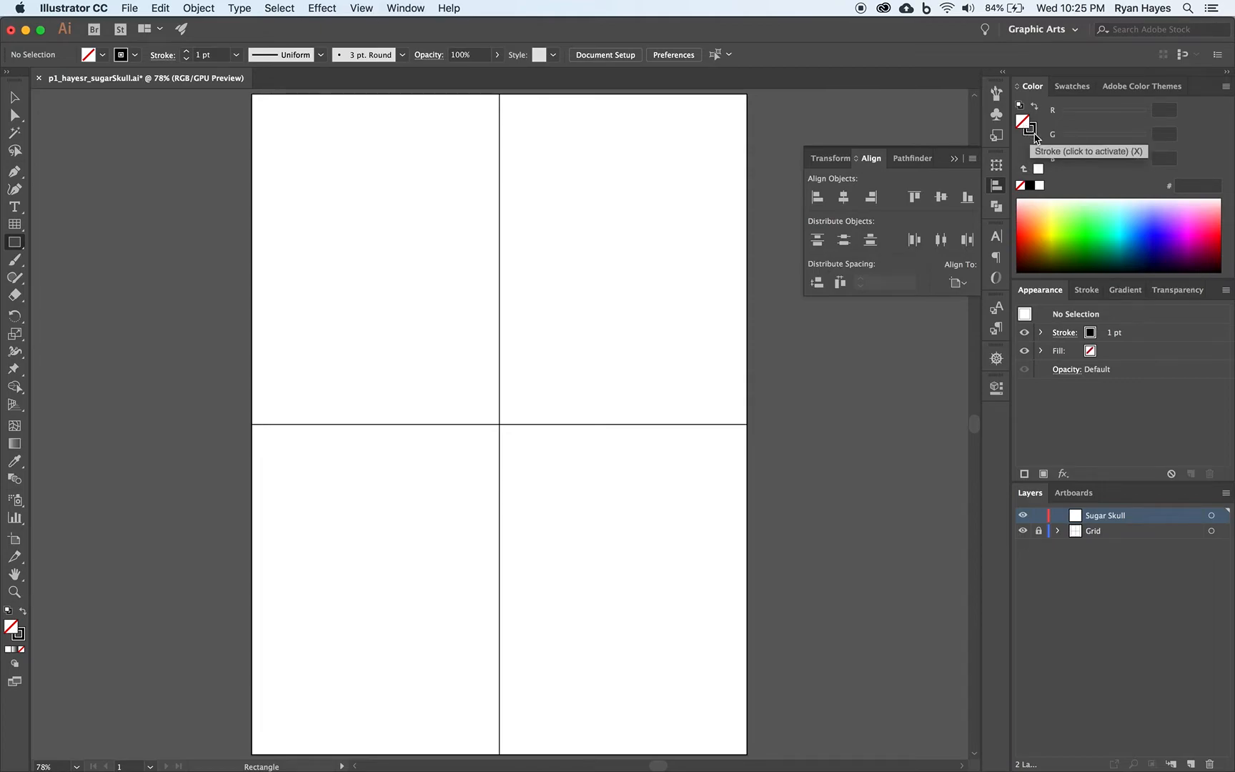
left_click(486, 401)
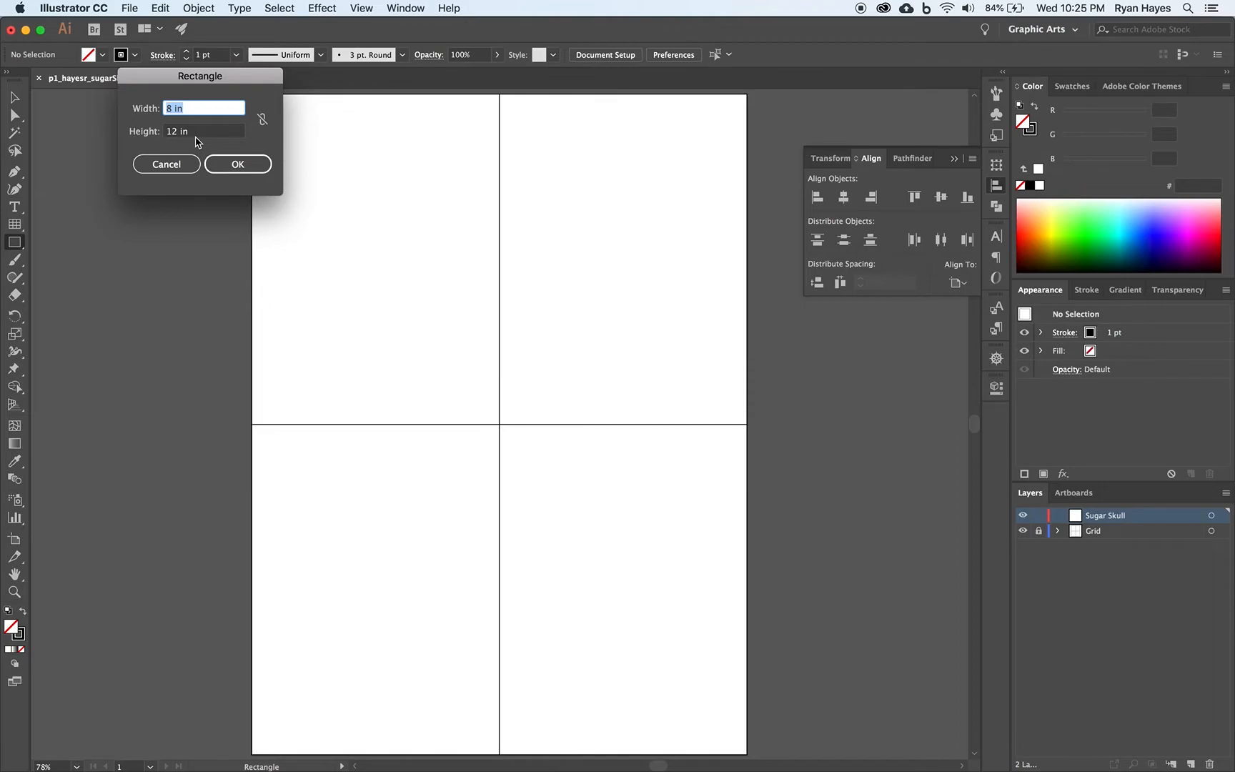
type("10")
key("Tab")
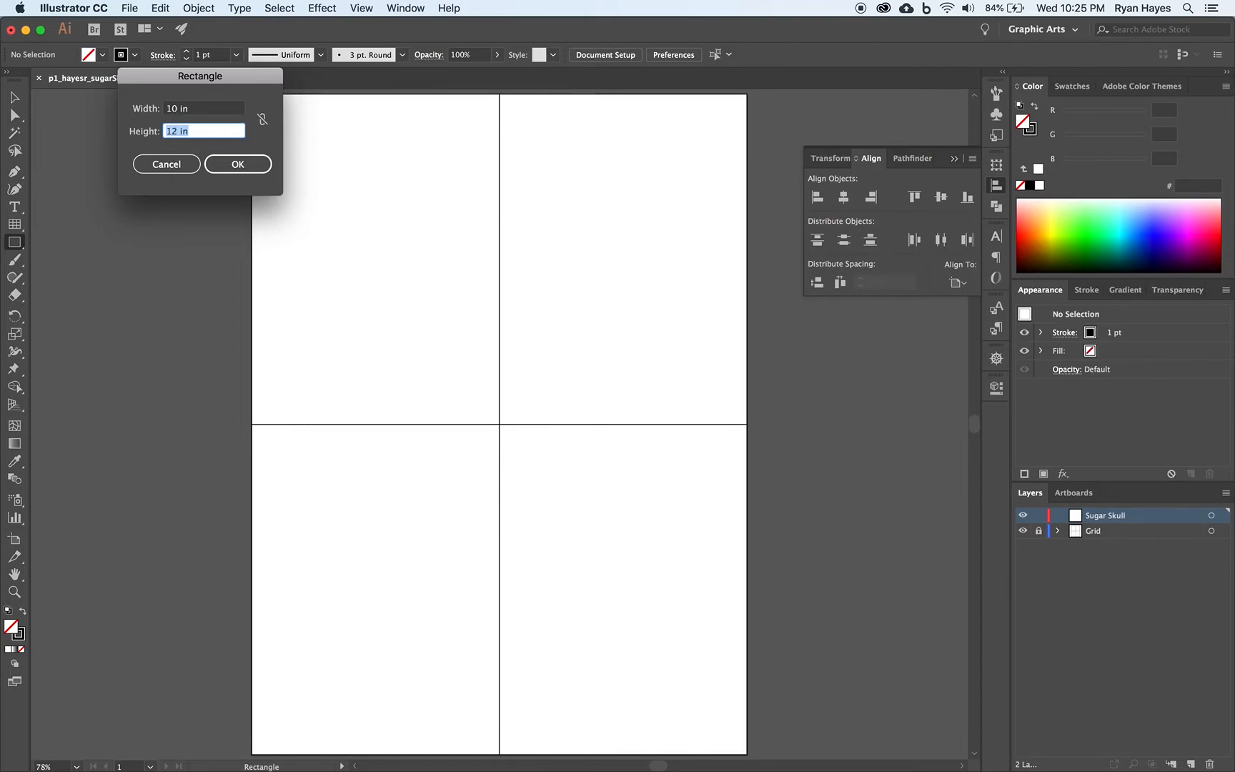
type("14")
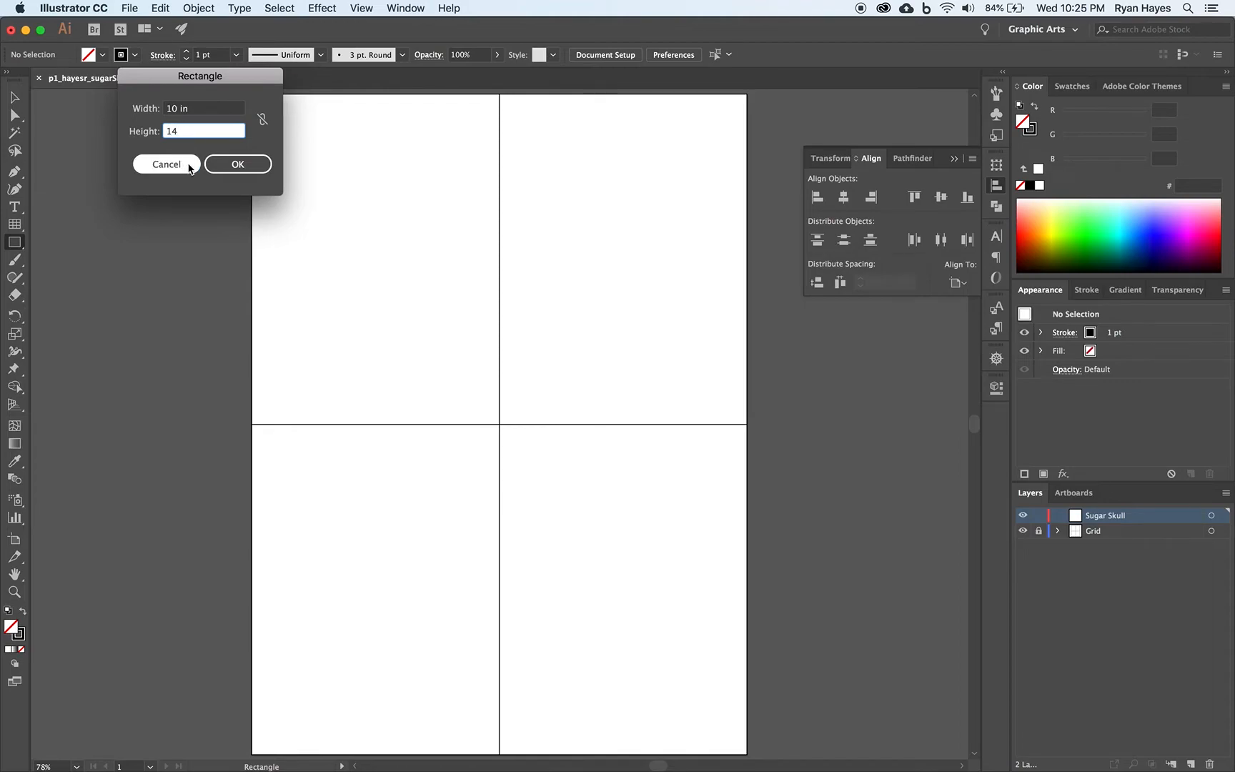
left_click(238, 165)
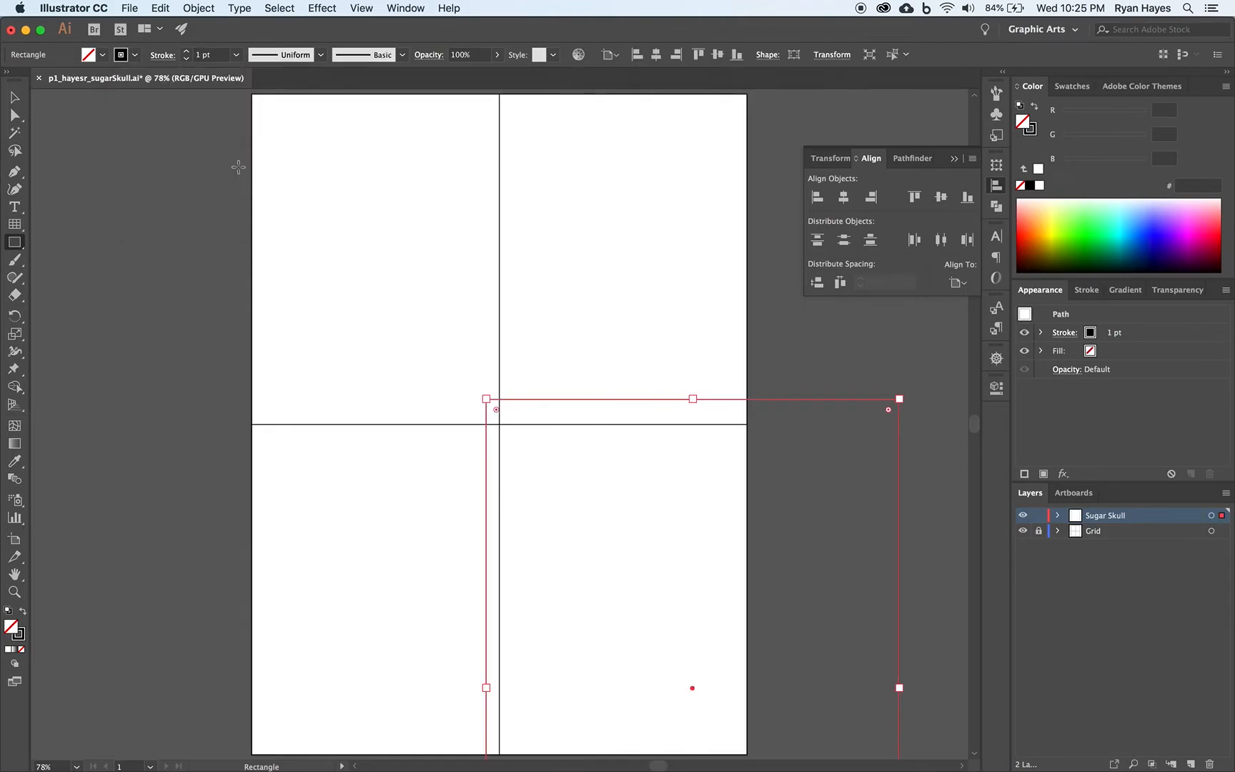
left_click(844, 198)
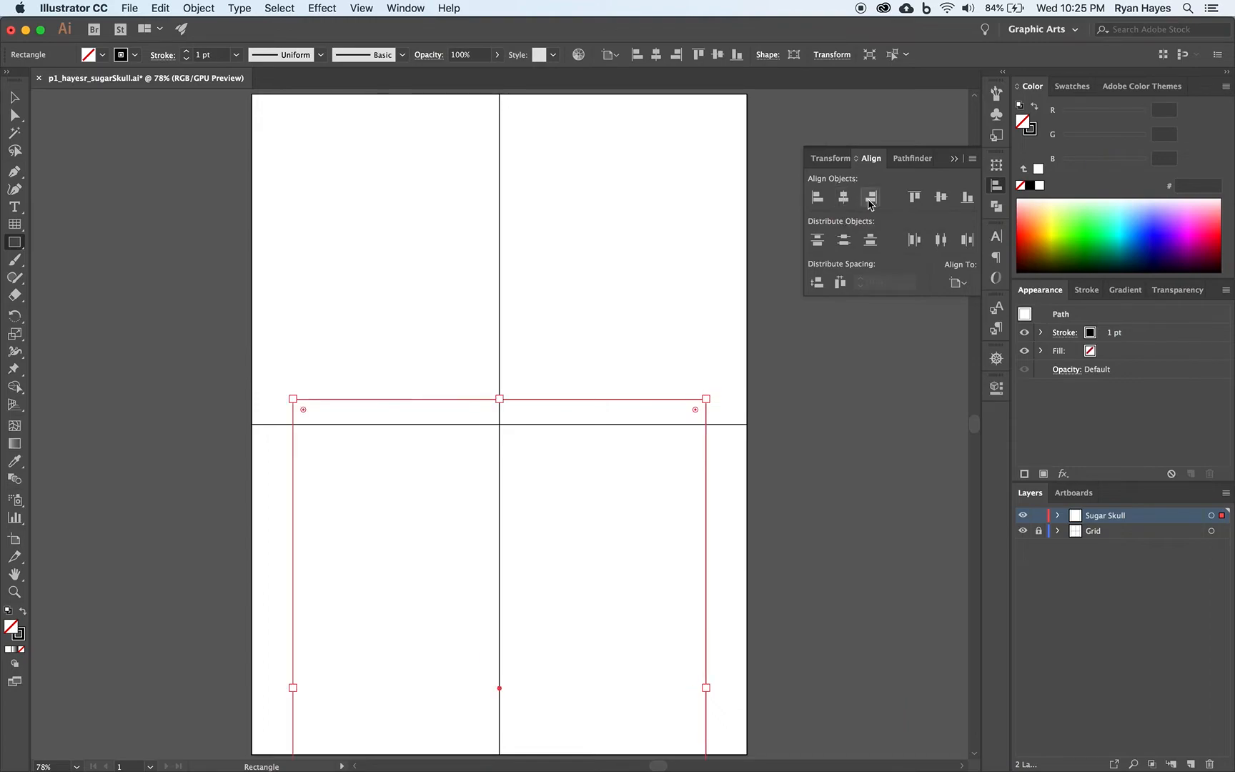
left_click(941, 200)
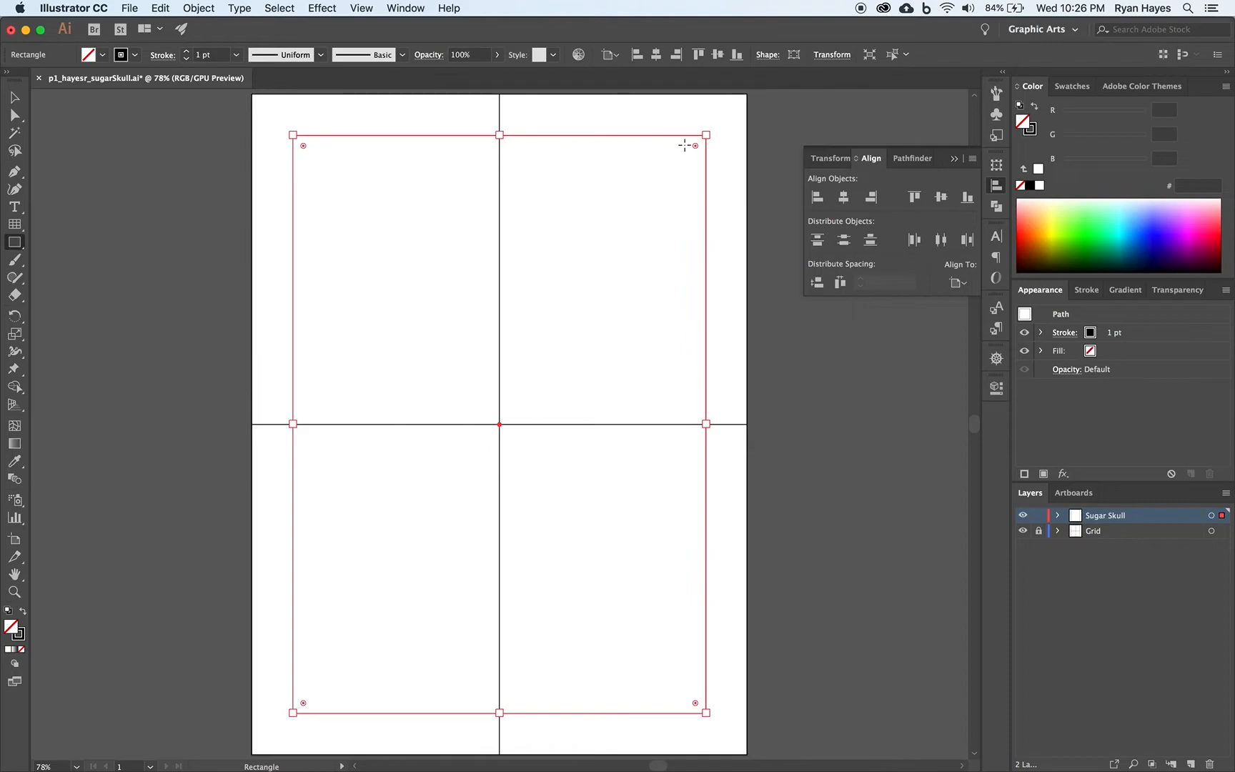
Round all four corners of the rectangle to their maximum radius and deselect the shape
left_click_drag(695, 147, 491, 460)
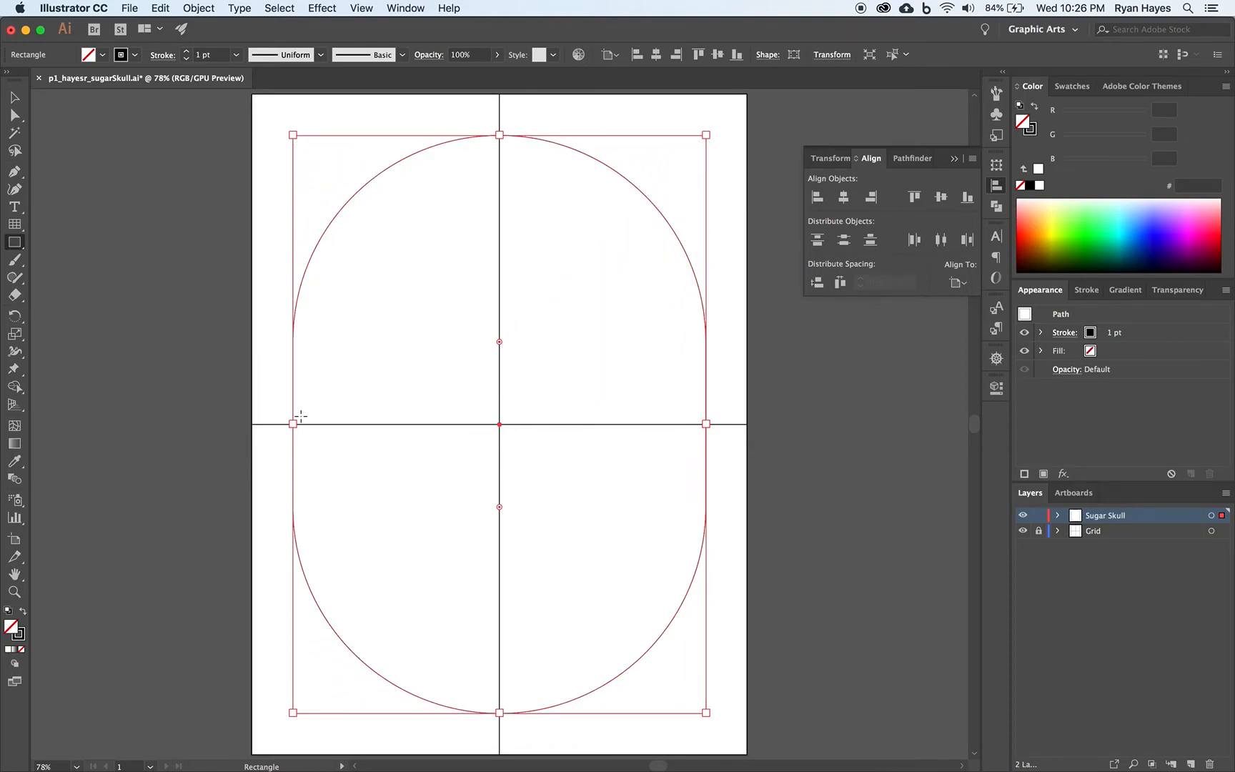
left_click(14, 97)
left_click(86, 236)
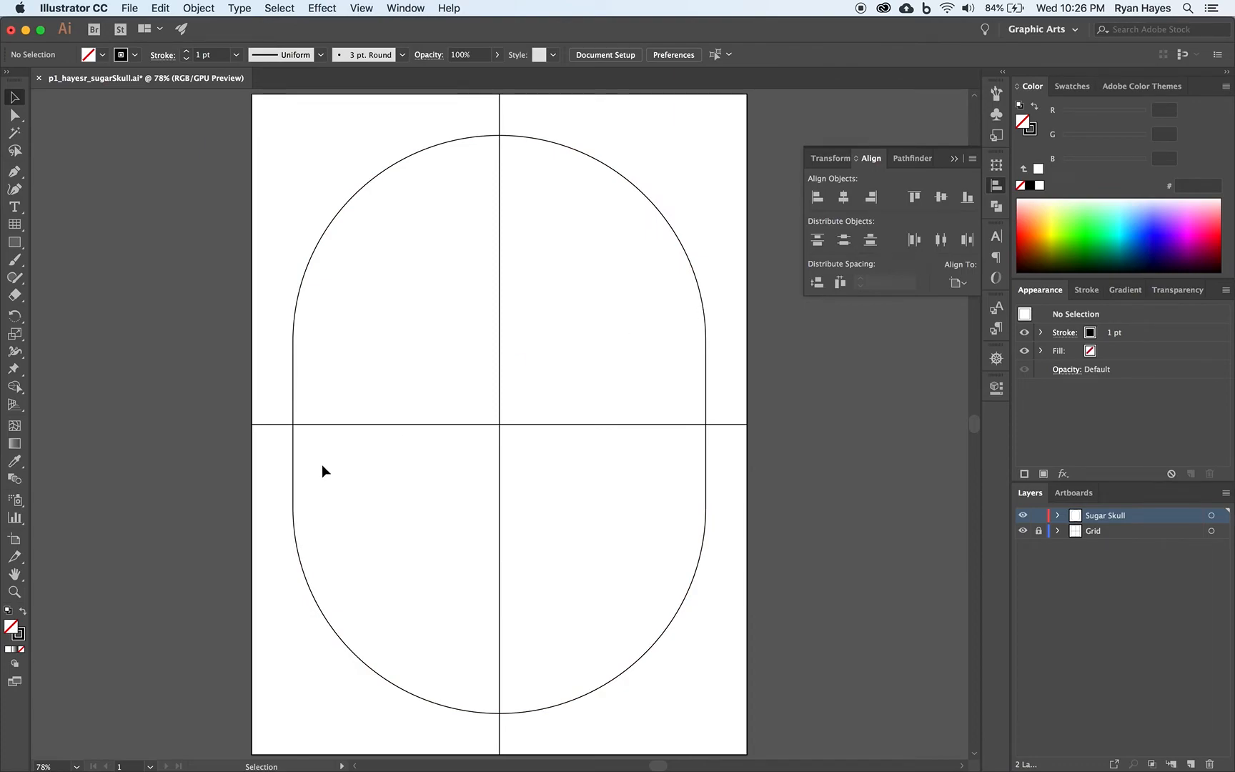
Draw a rectangle about 12.87 in by 7.51 in from the horizontal grid line downward, covering the rounded shape's lower half
left_click(15, 246)
left_click_drag(244, 426, 245, 425)
left_click_drag(295, 438, 776, 734)
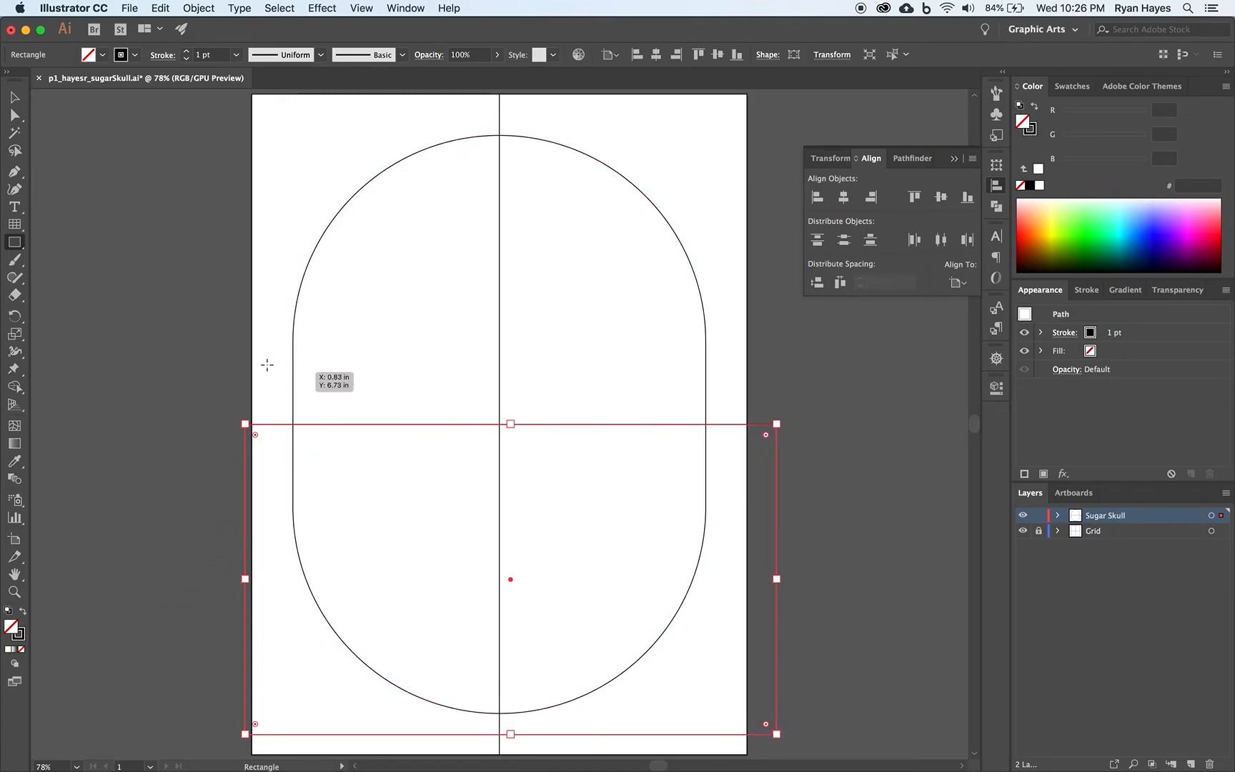
Select both shapes and remove the covering rectangle and the rounded shape's lower half with Shape Builder, leaving the dome
left_click(16, 97)
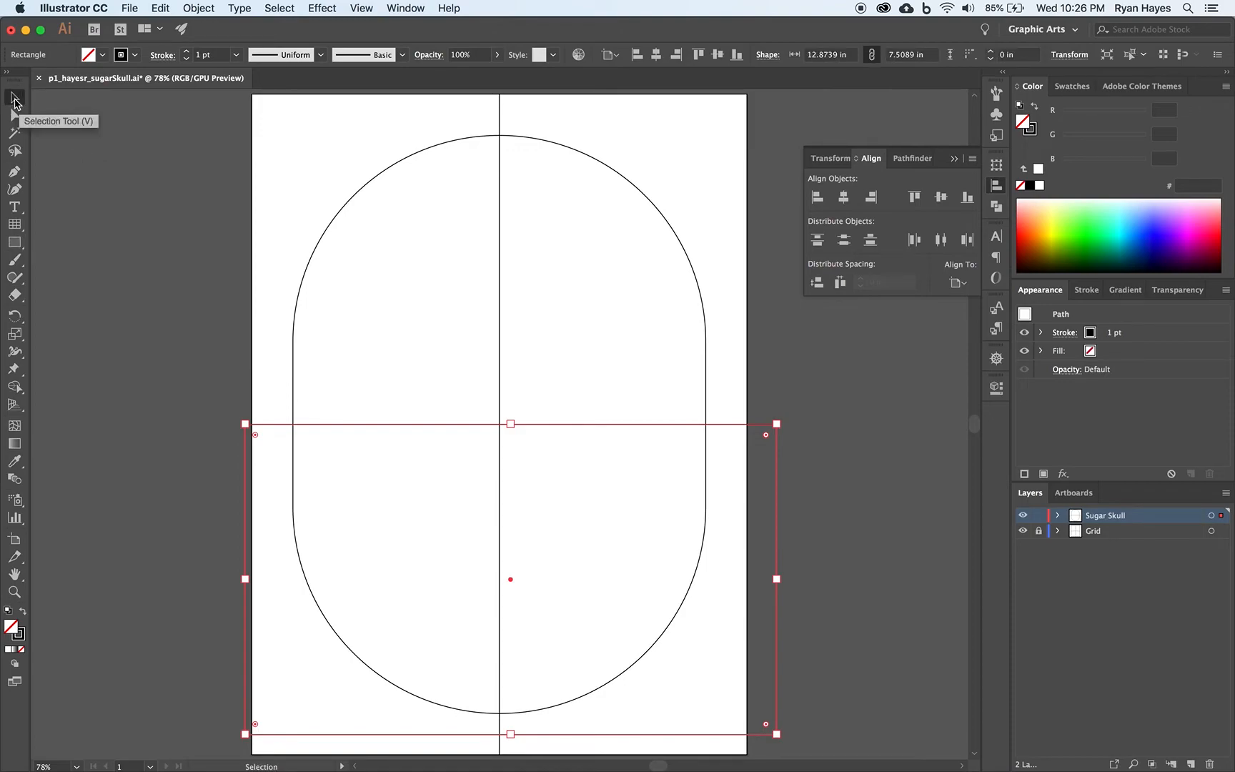
left_click(293, 366, "shift")
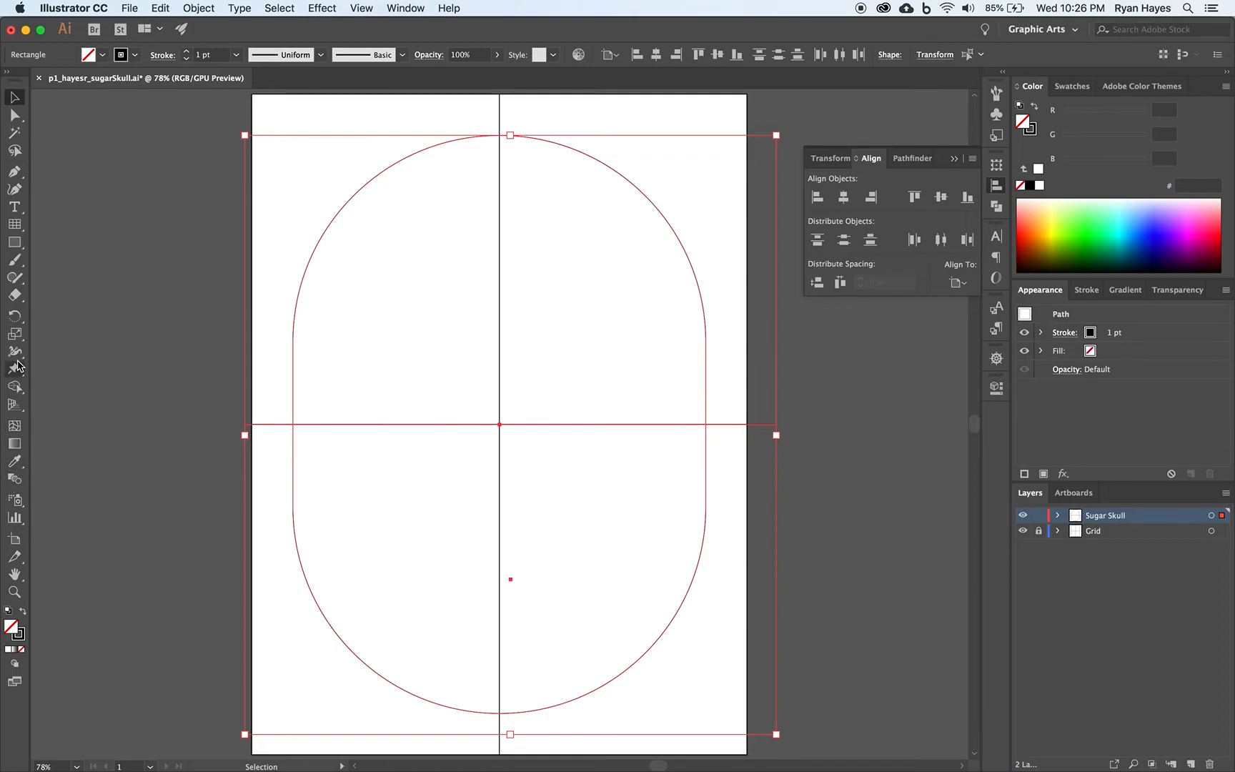
left_click(17, 386)
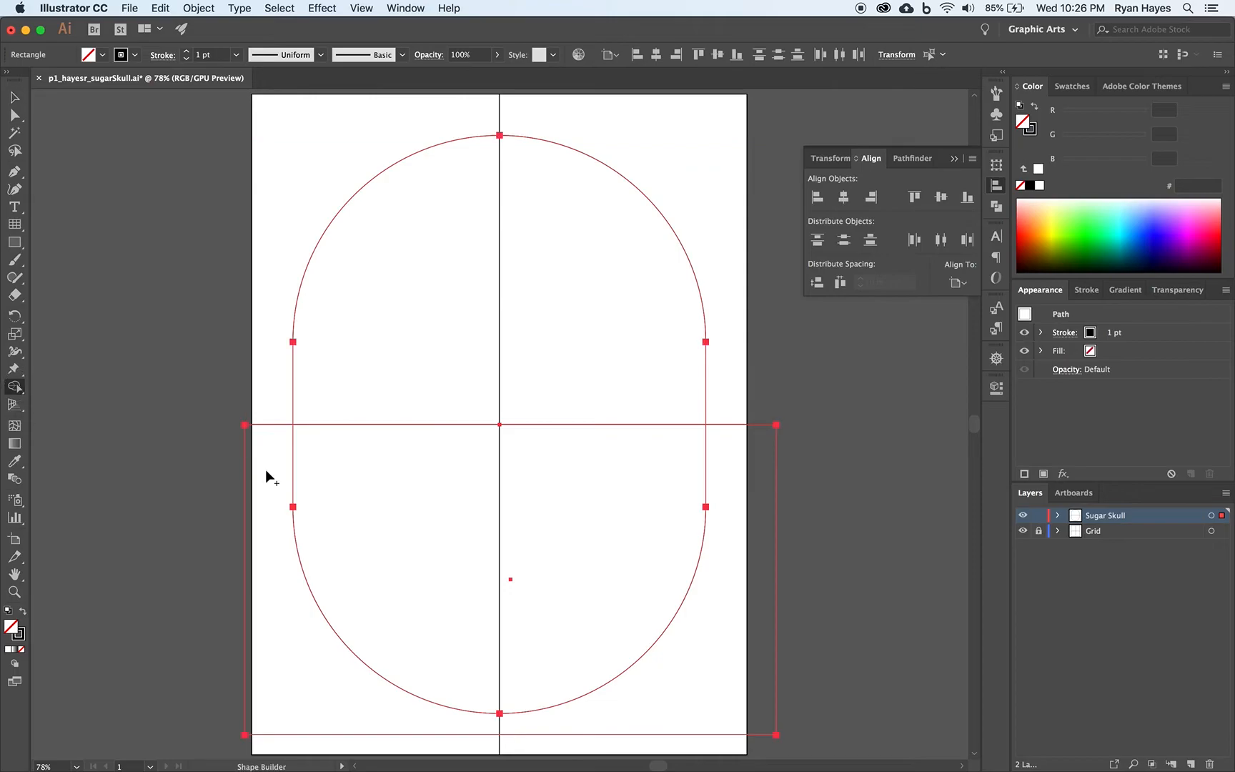
left_click(414, 507)
left_click(707, 619)
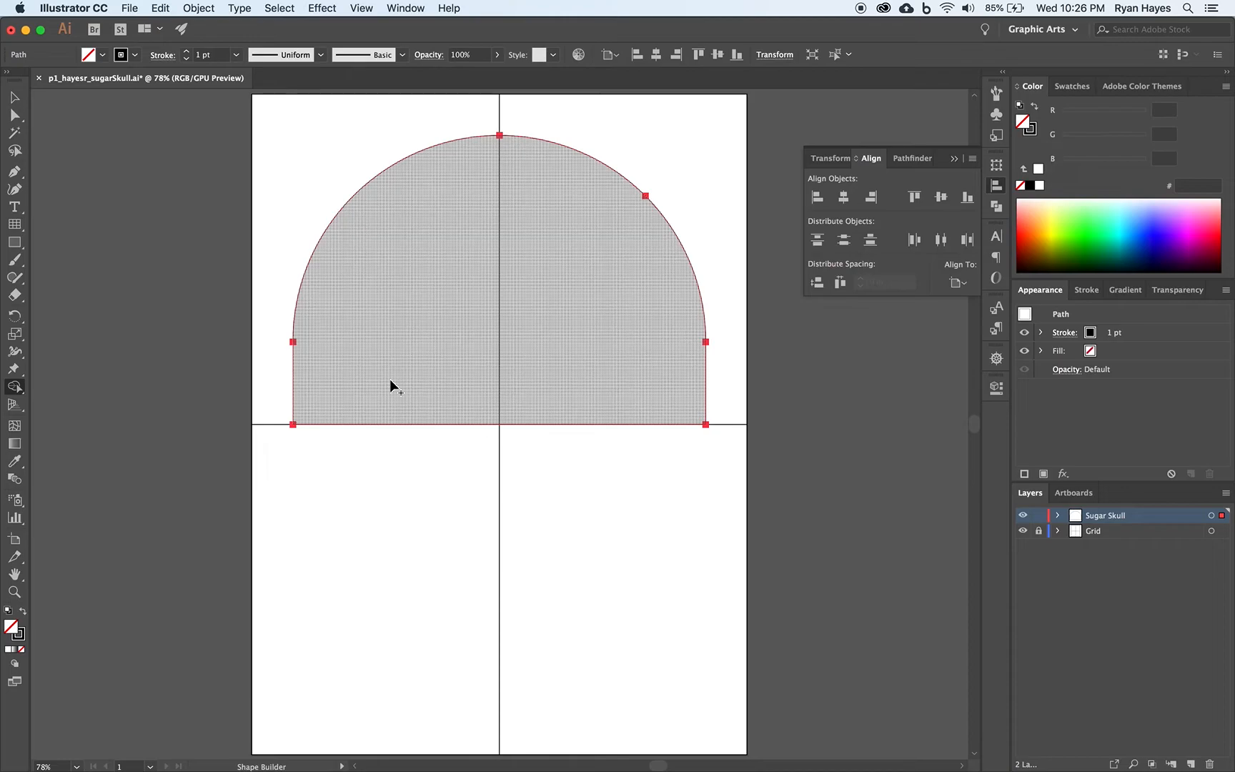
Create an 8 in by 10 in rectangle starting inside the dome and center it horizontally on the artboard
left_click(15, 243)
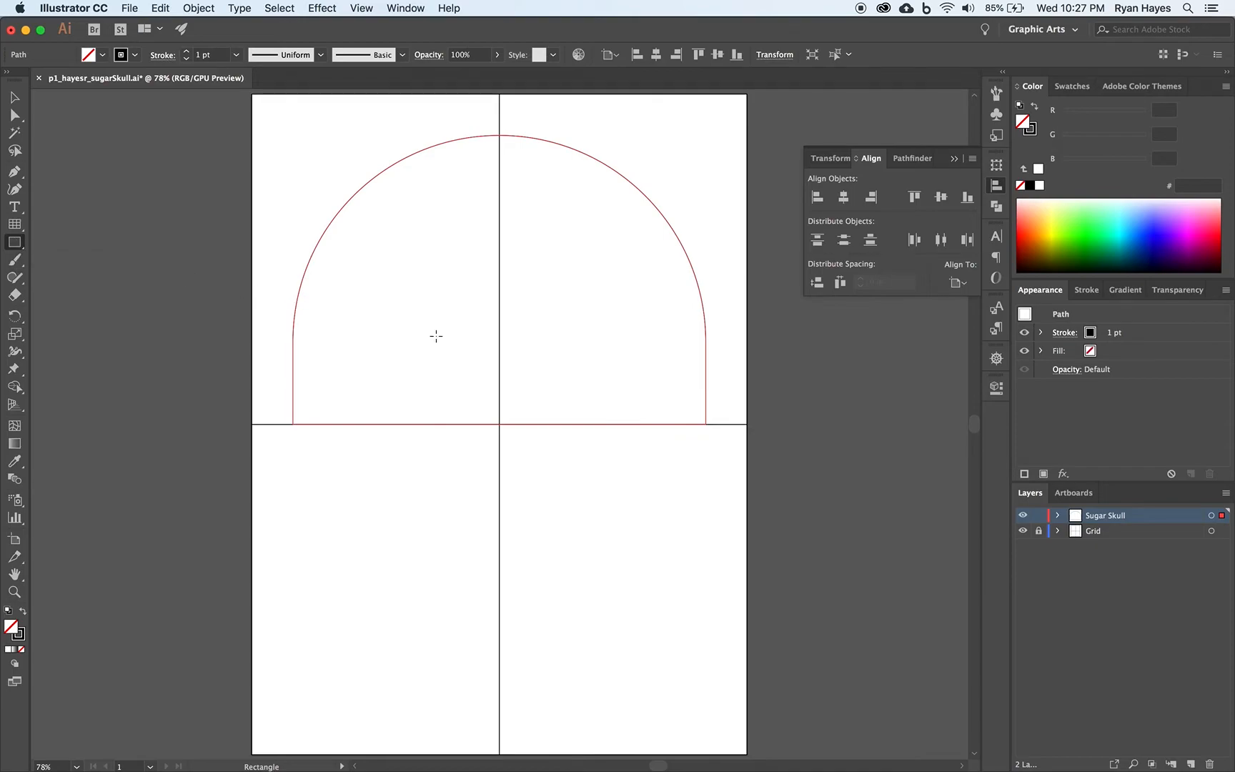
left_click(498, 355)
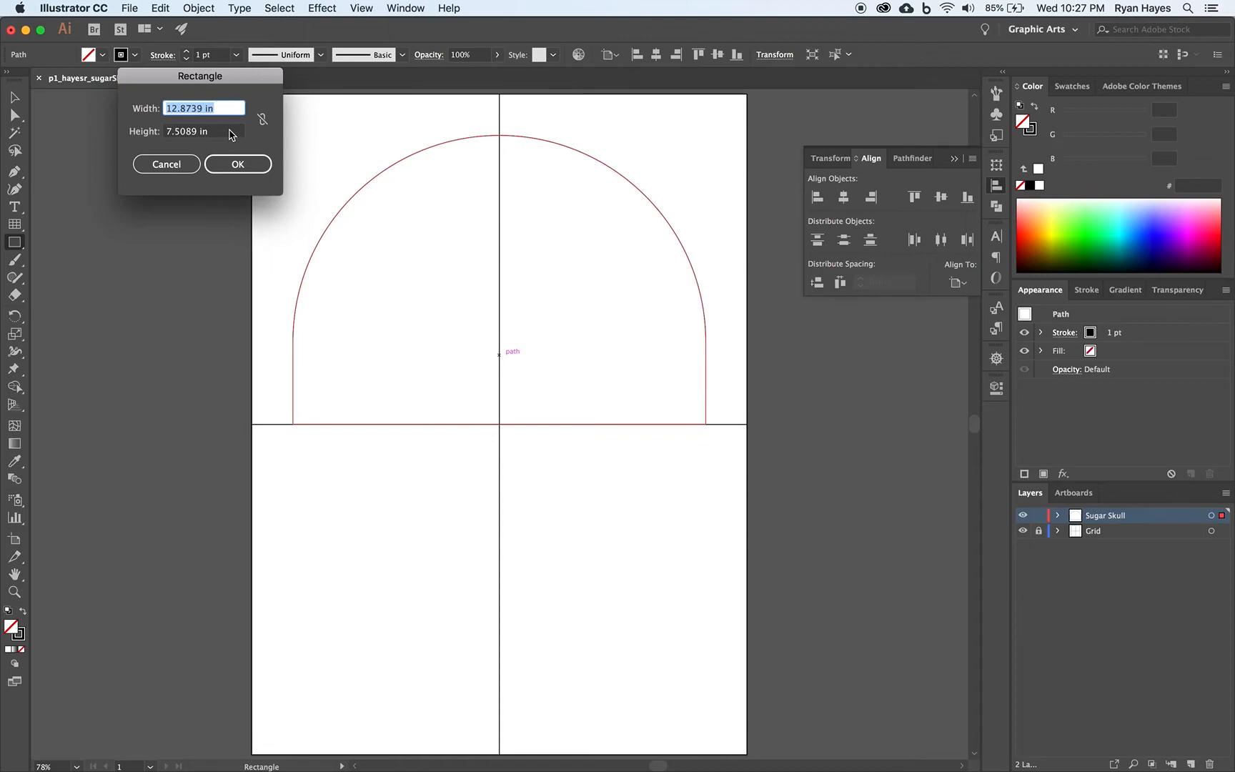
type("8")
left_click(218, 137)
type("10")
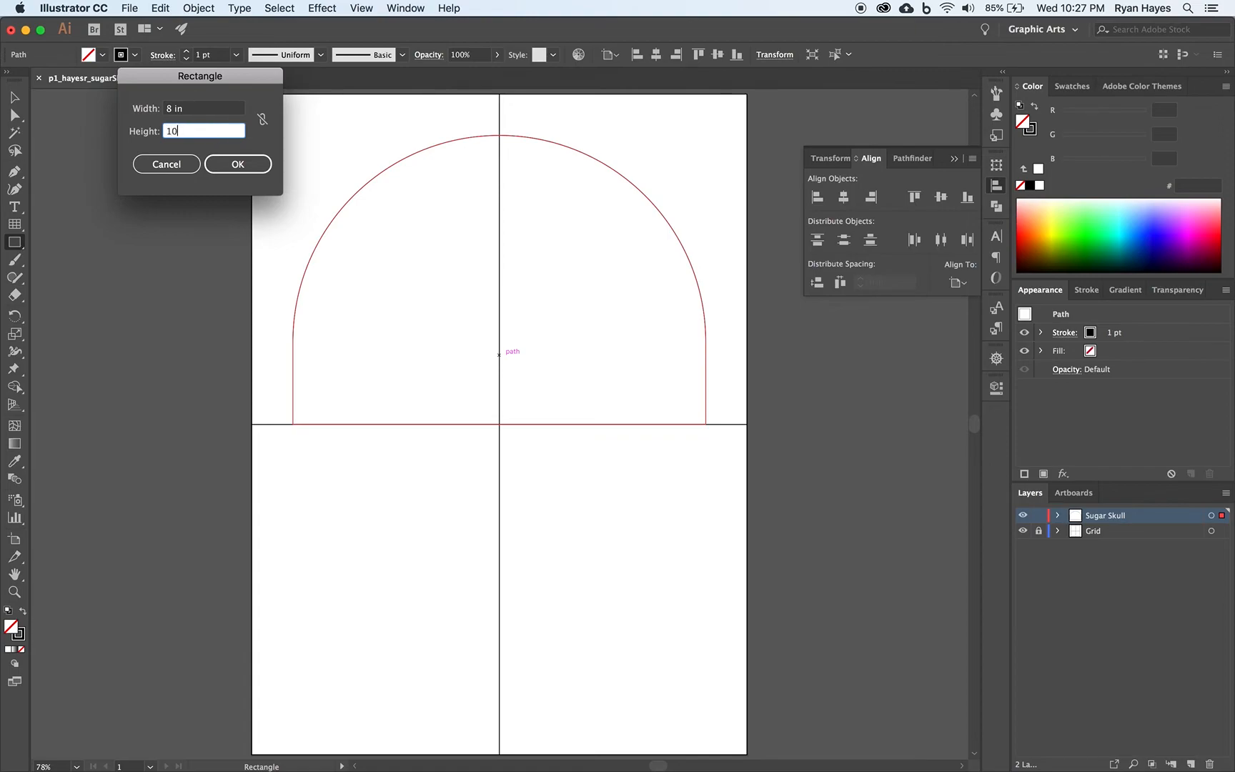
left_click(238, 164)
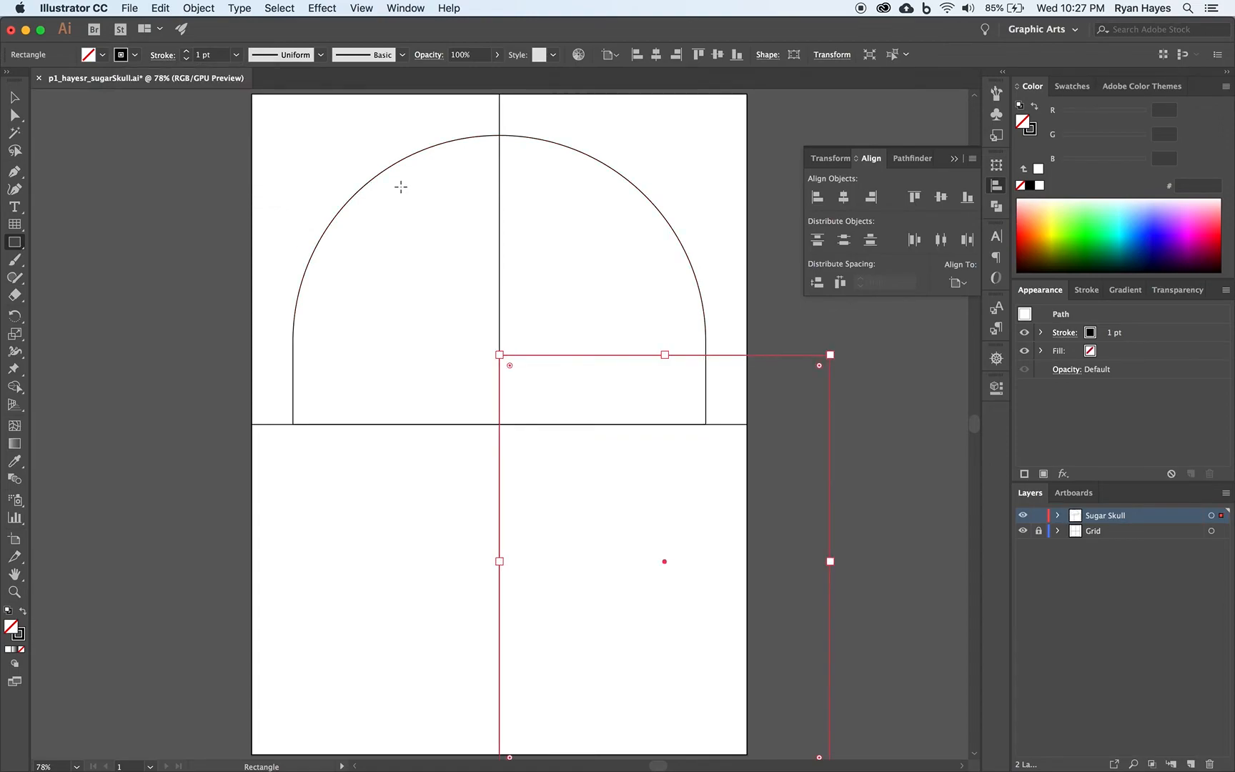
left_click(844, 199)
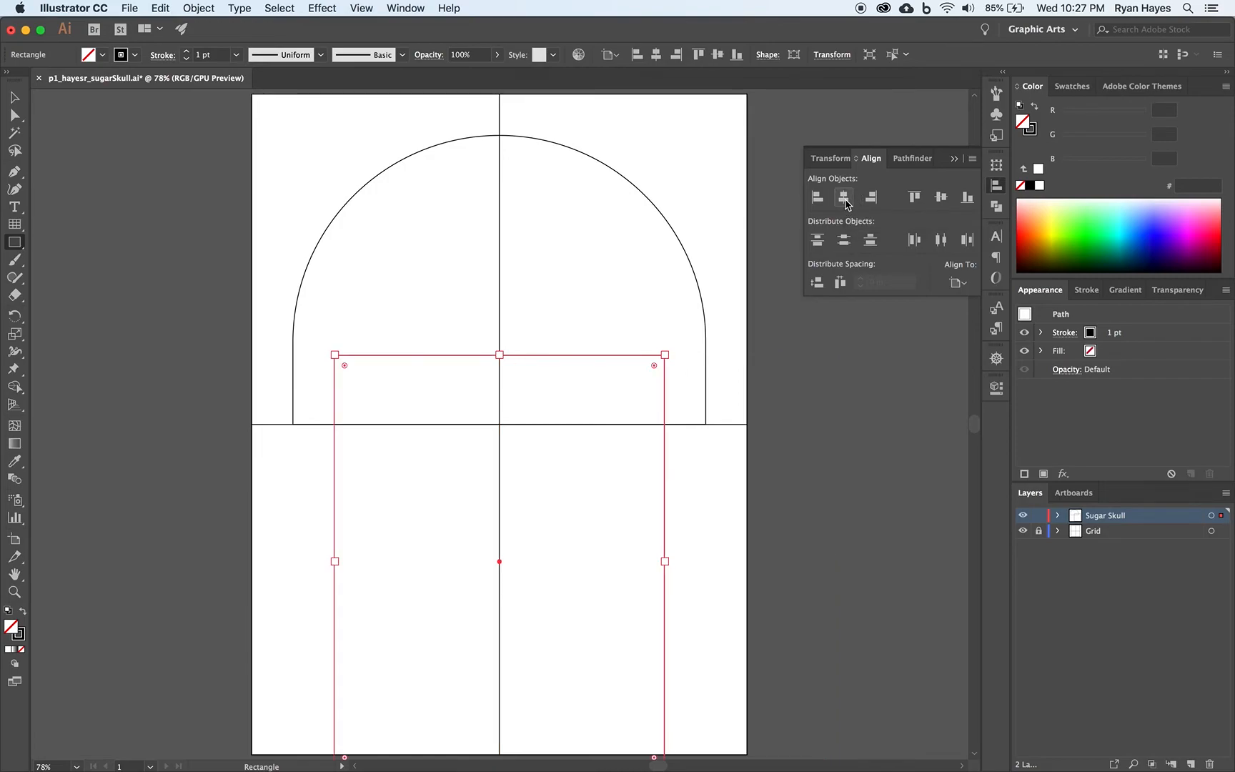
Center the 8 in by 10 in rectangle vertically on the artboard and round all its corners to the maximum 4 in radius
left_click(941, 200)
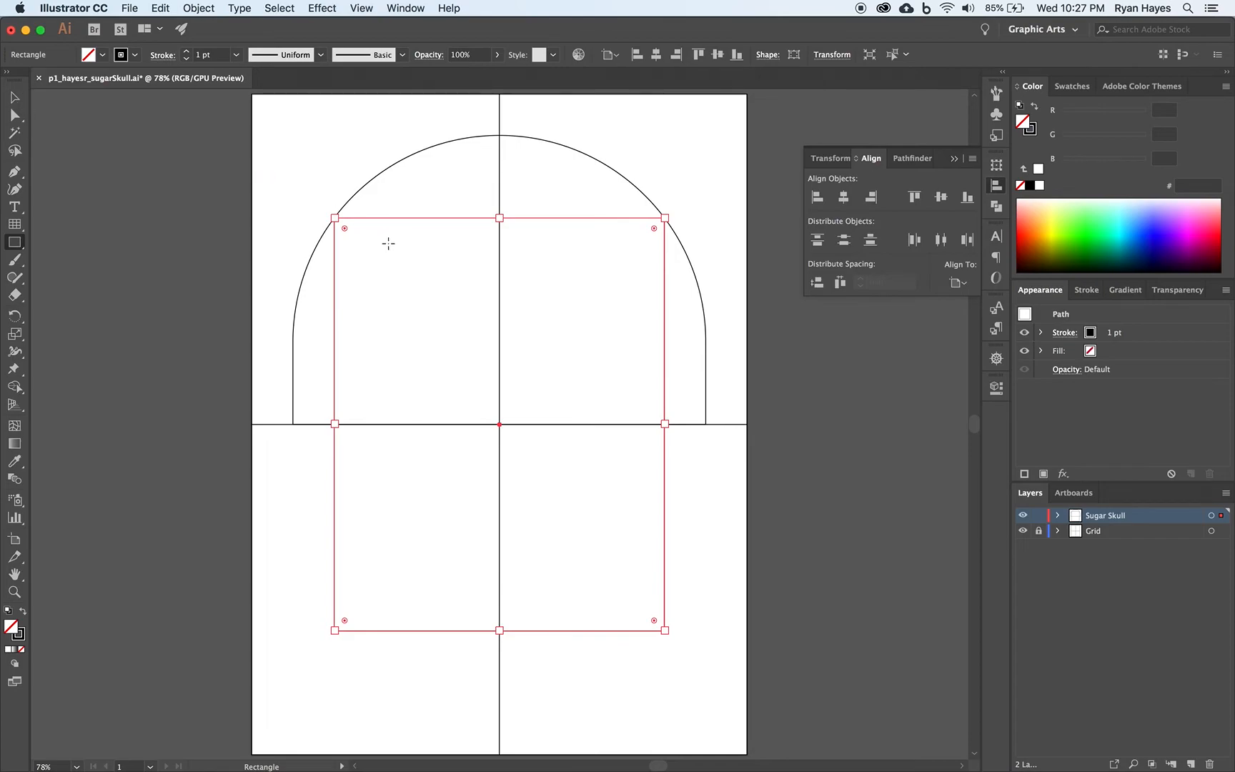
left_click_drag(344, 228, 521, 489)
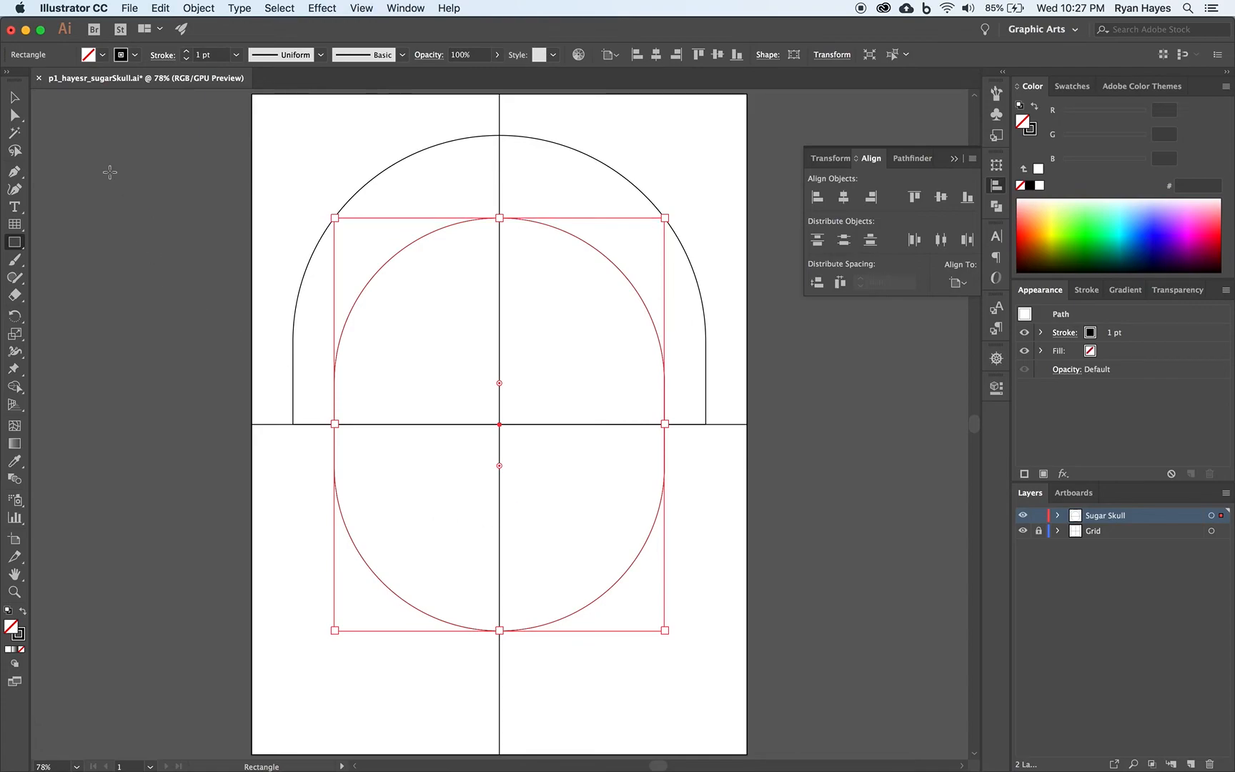
Select the rounded rectangle together with the dome, unite them into one skull outline with Pathfinder, and deselect it
left_click(15, 98)
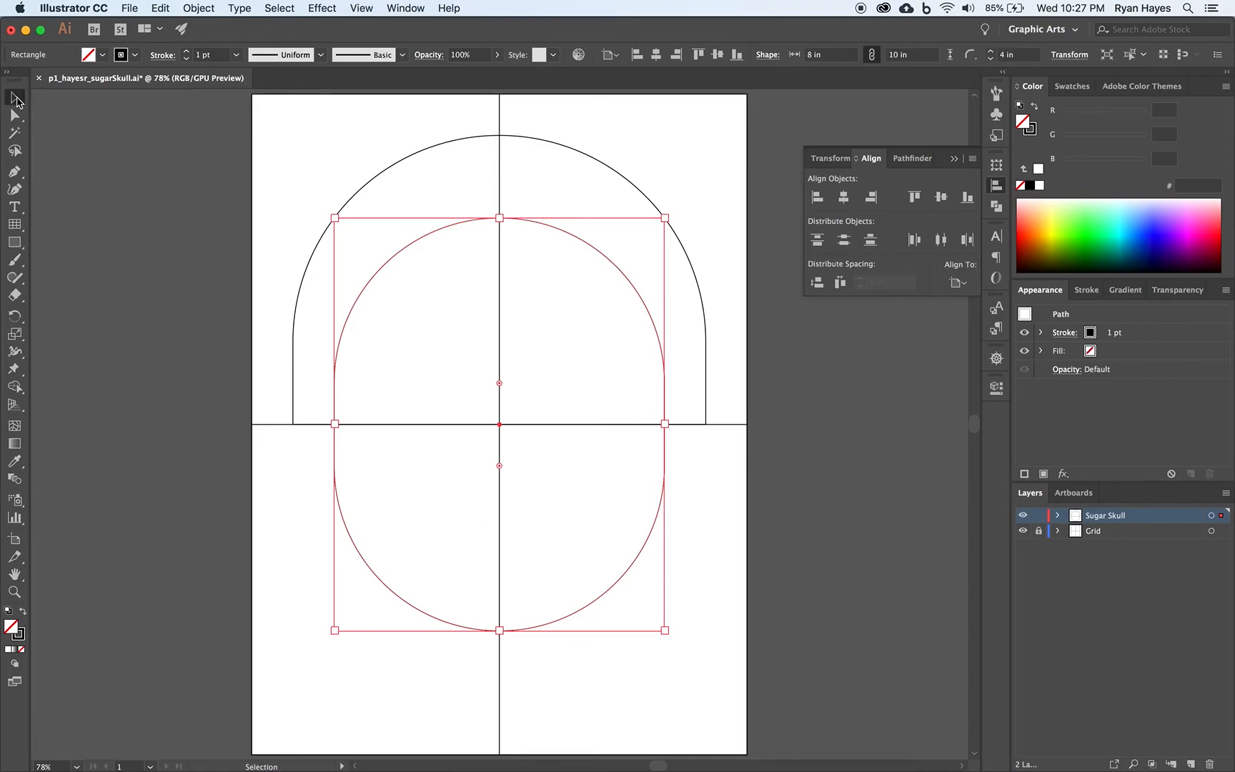
left_click(305, 272, "shift")
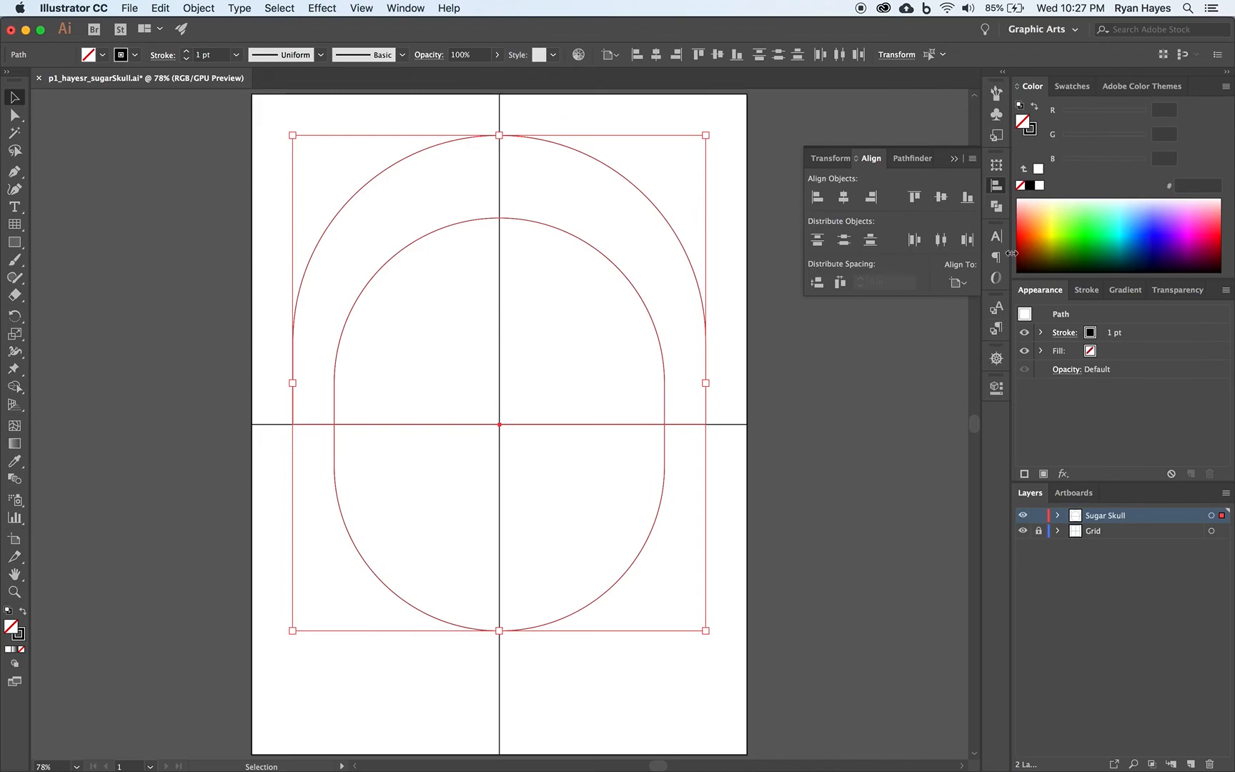
left_click(995, 207)
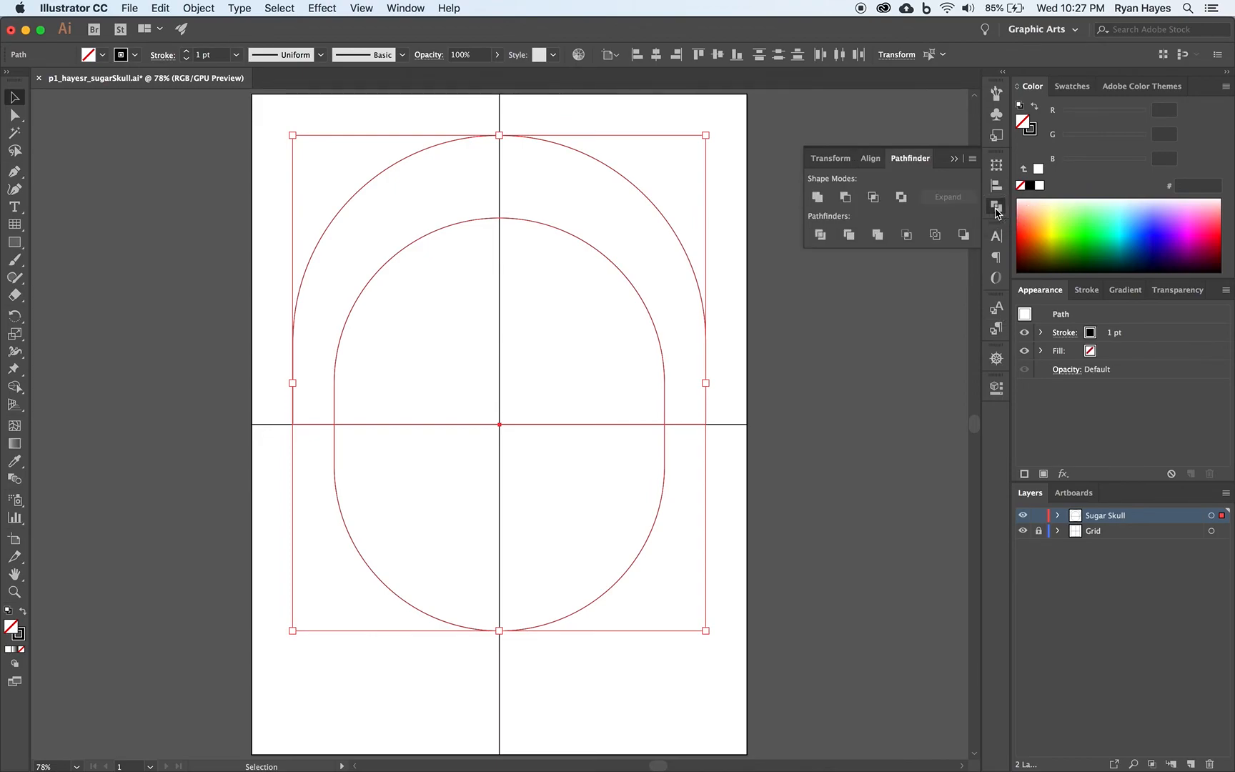
left_click(819, 199)
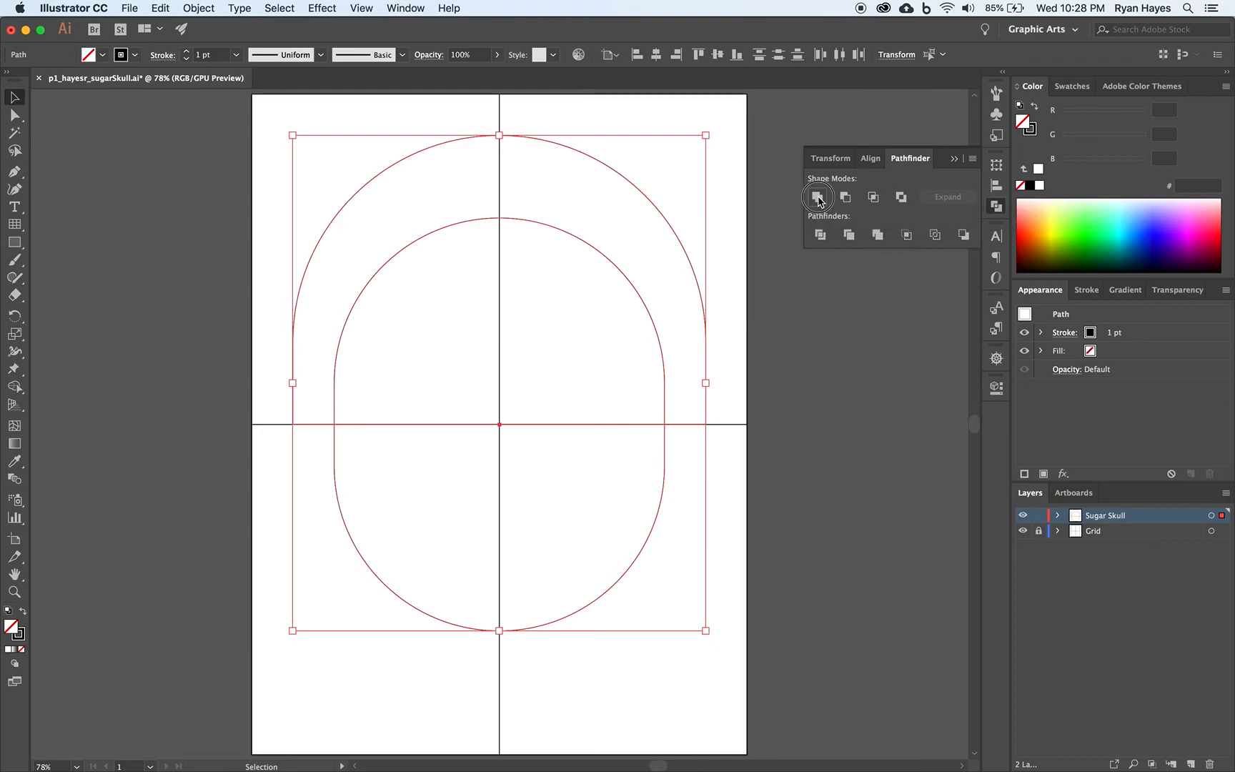
left_click(817, 565)
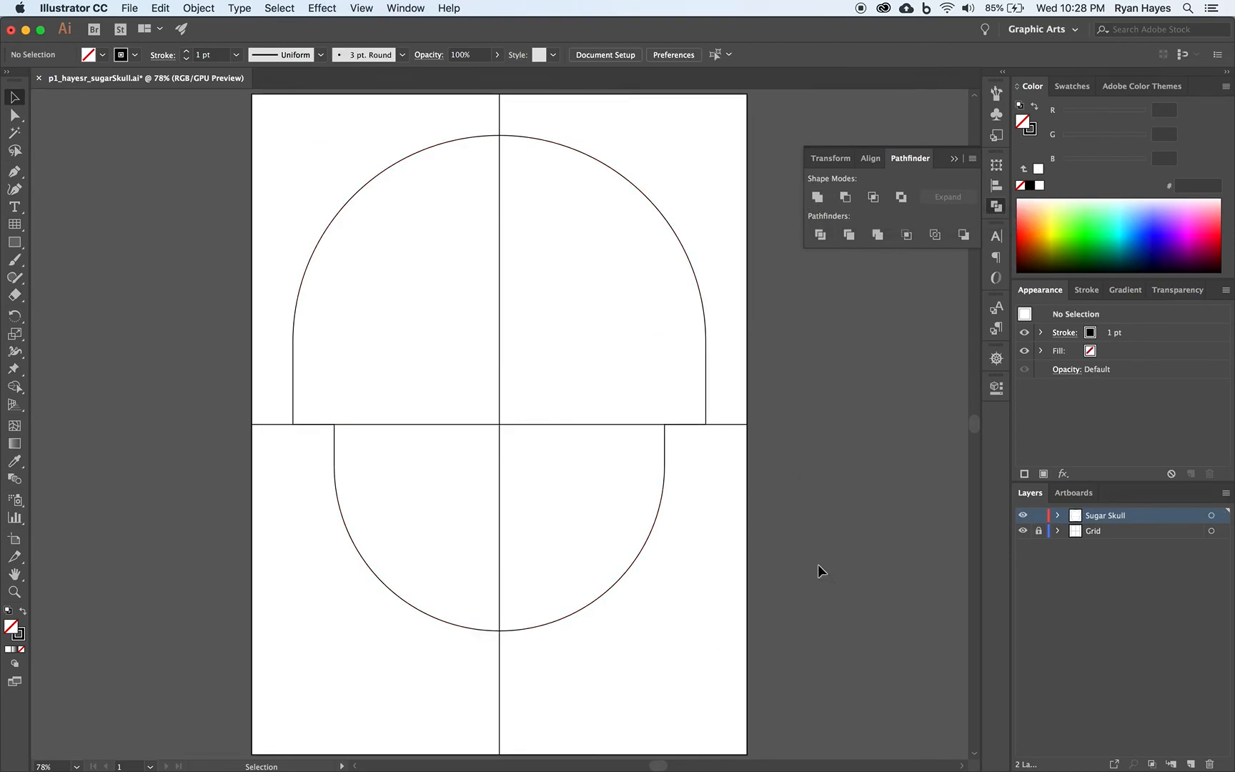
Hide the Grid layer and round the four corners where the dome meets the jaw on both sides to 0.5 in
left_click(1024, 531)
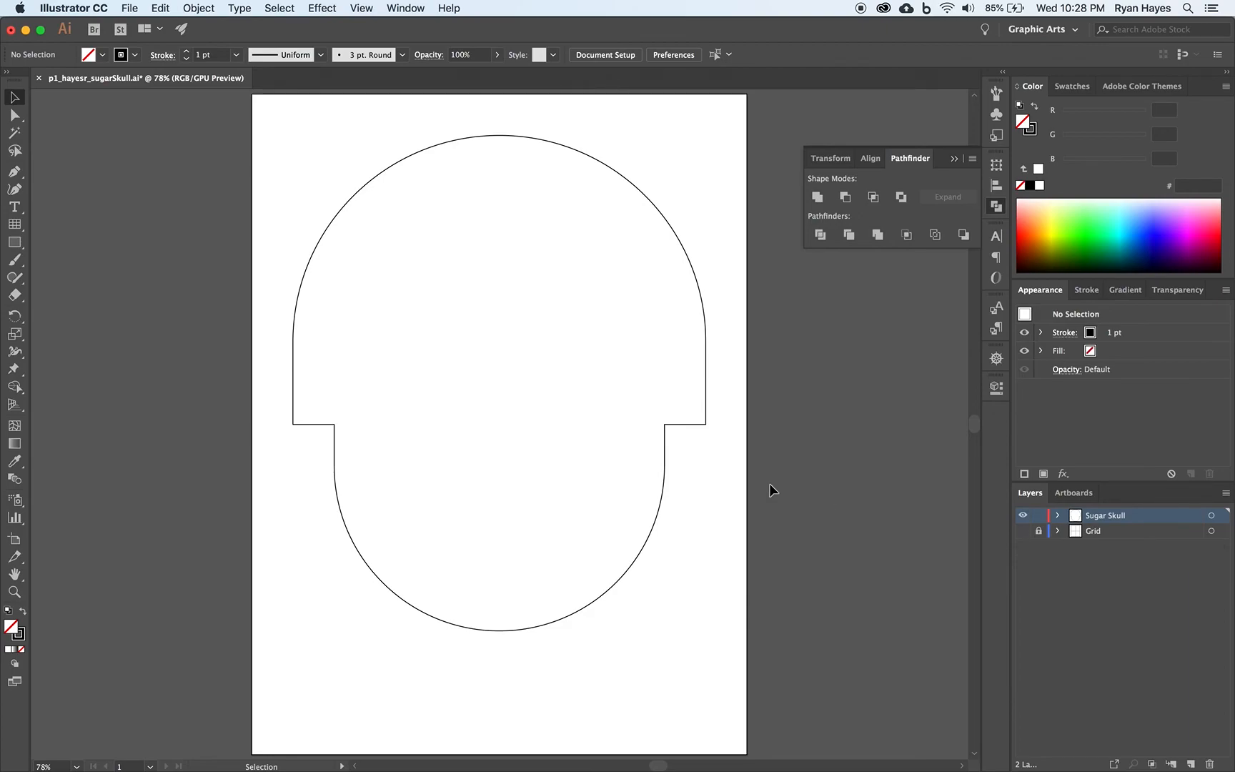
left_click(15, 115)
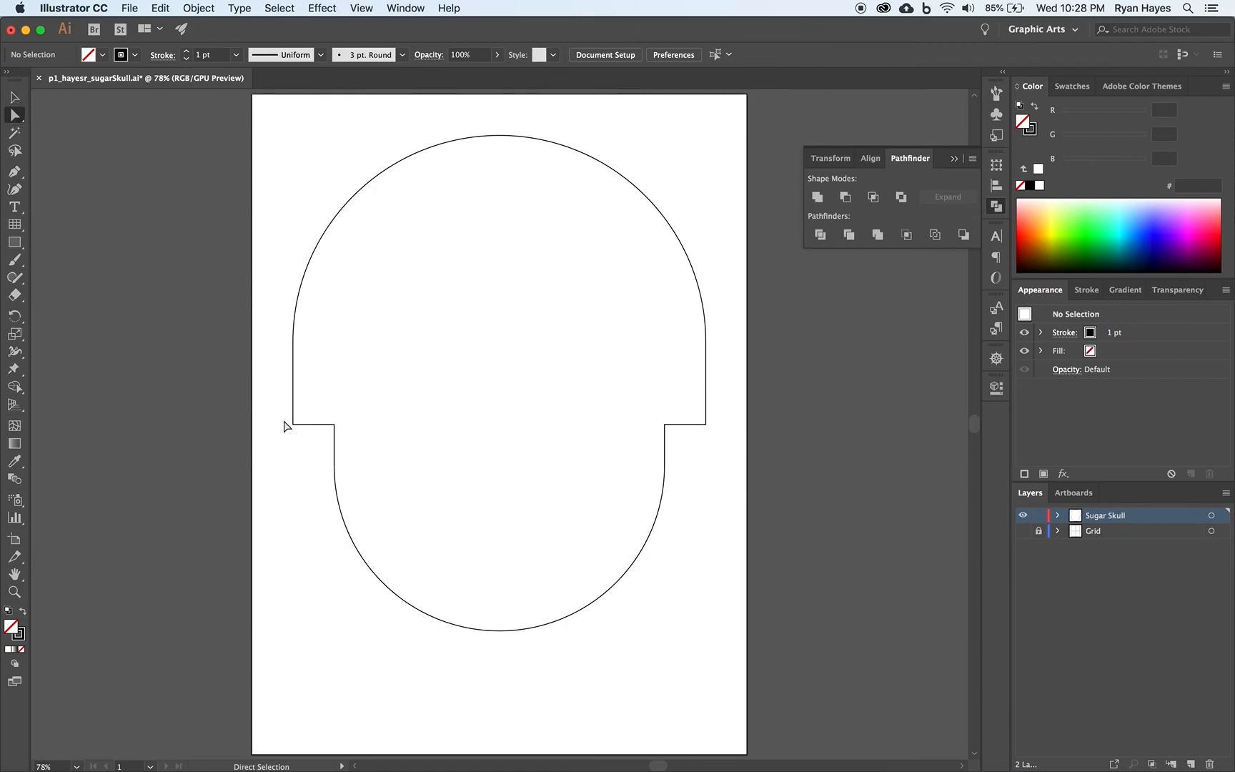
left_click_drag(275, 413, 367, 436)
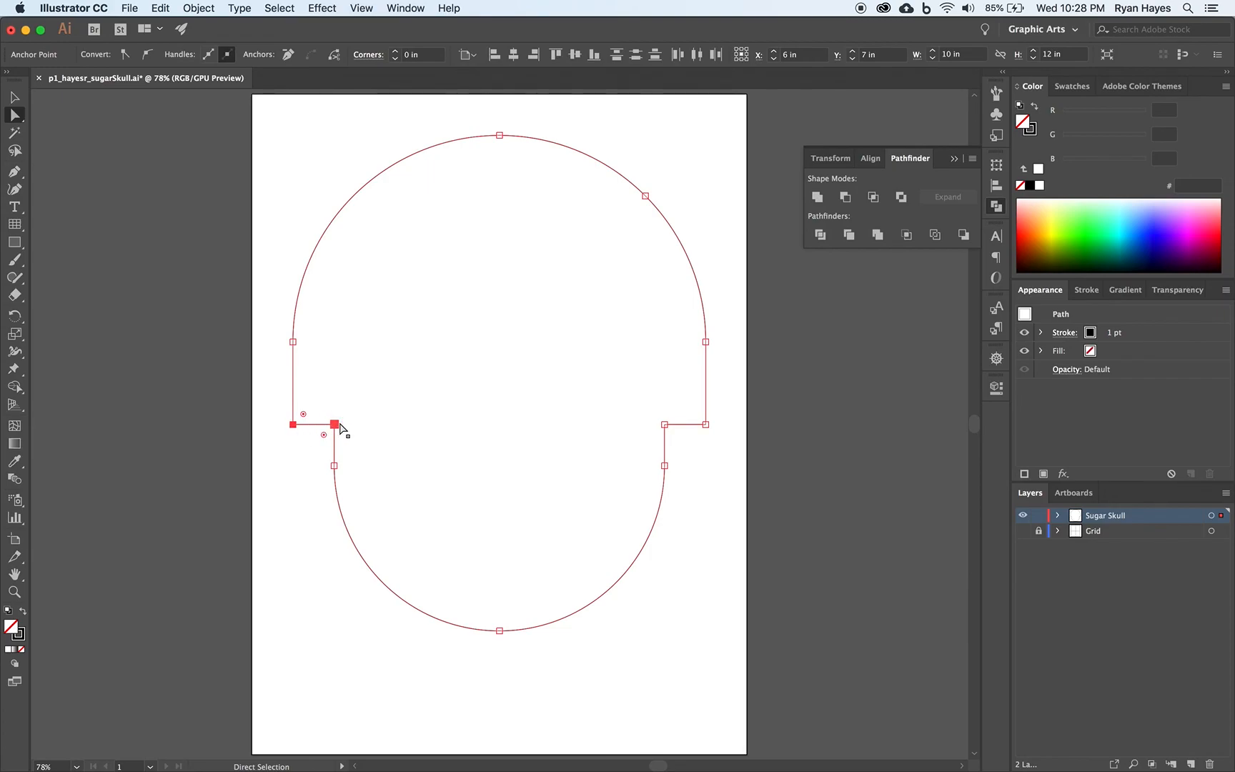
left_click_drag(637, 409, 726, 433)
left_click_drag(676, 438, 708, 468)
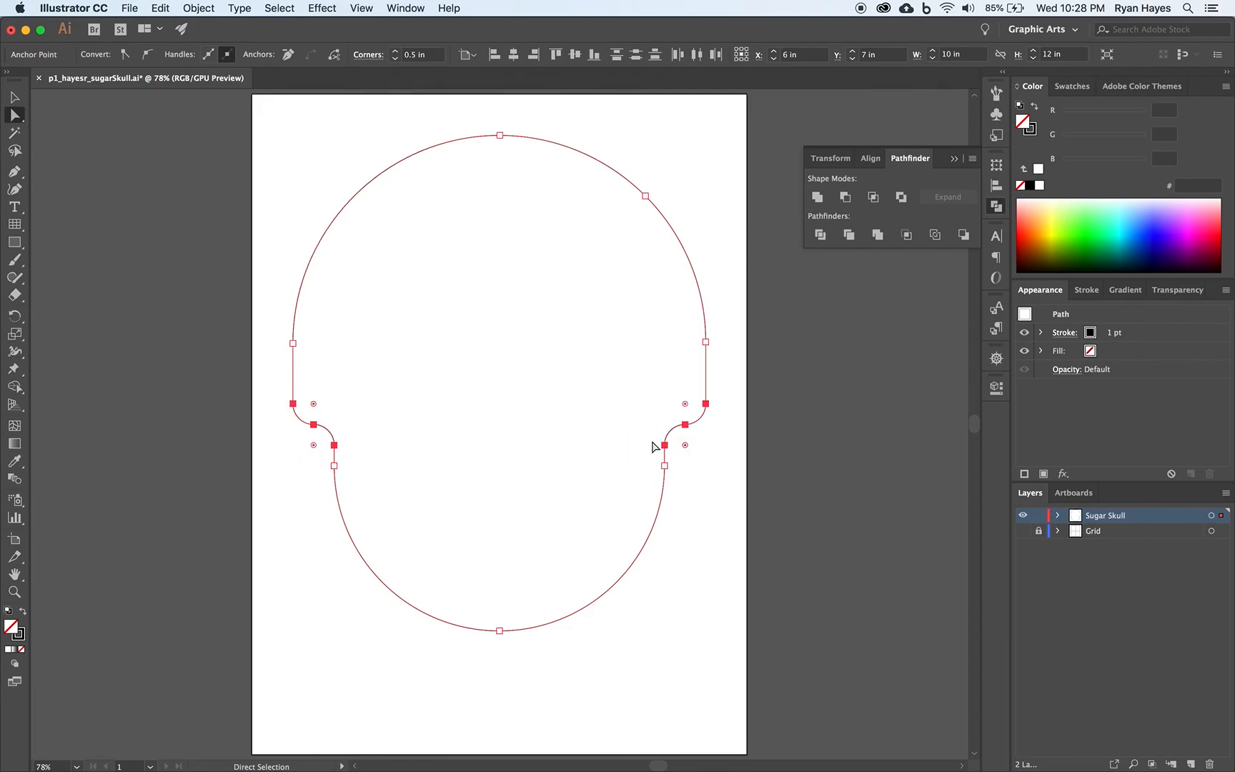
Set the skull outline's stroke weight to 10 pt and save the document
left_click(9, 99)
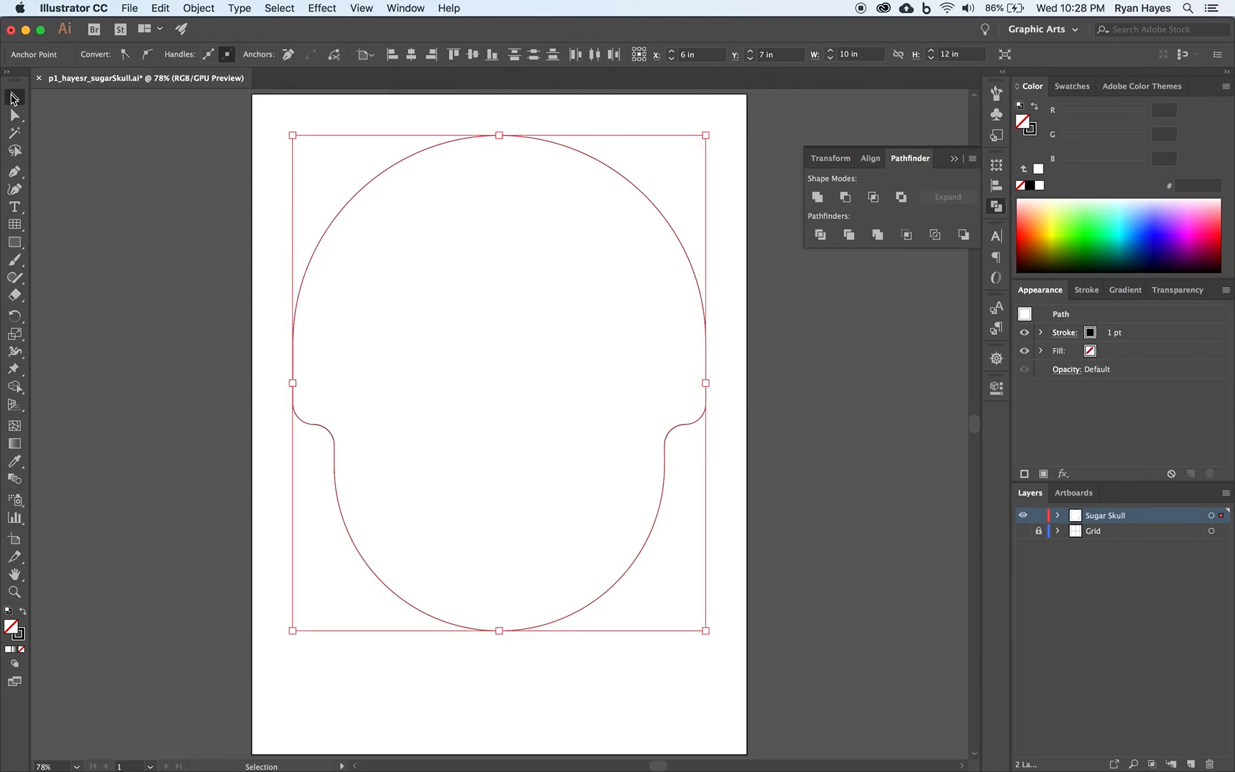
left_click(348, 204)
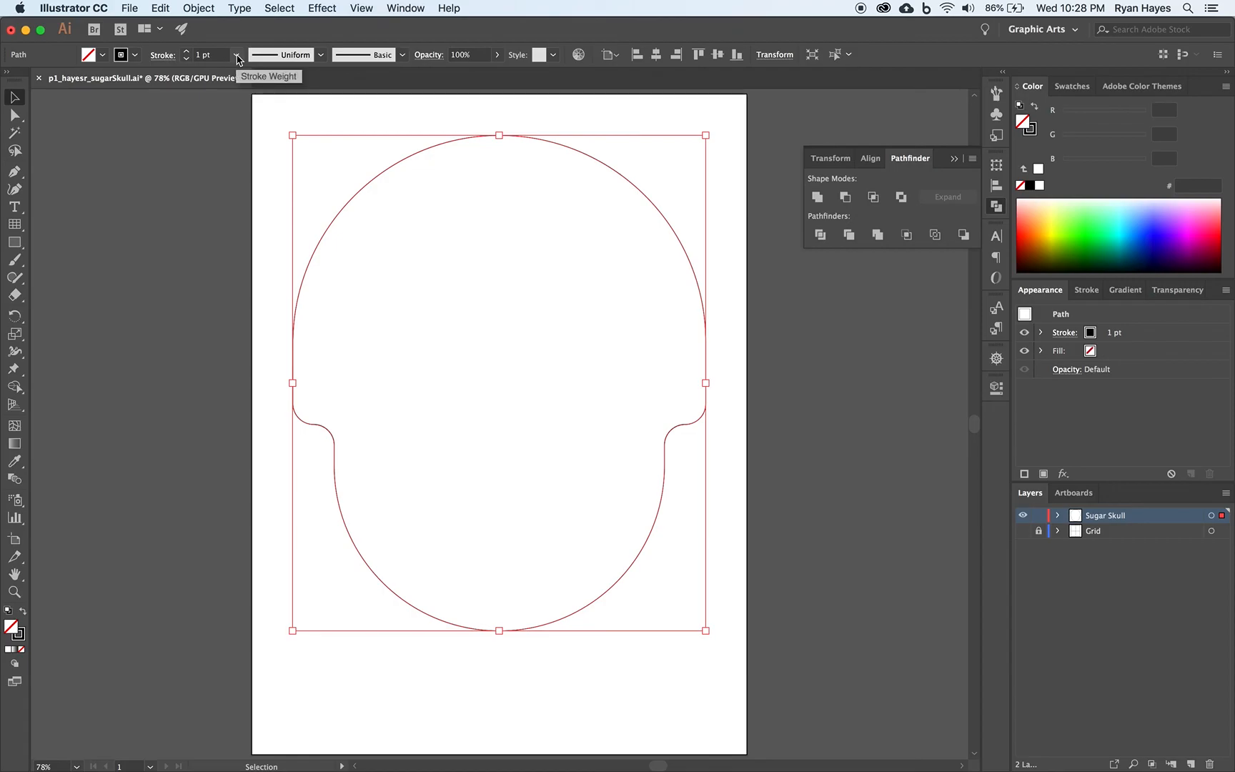
left_click(200, 55)
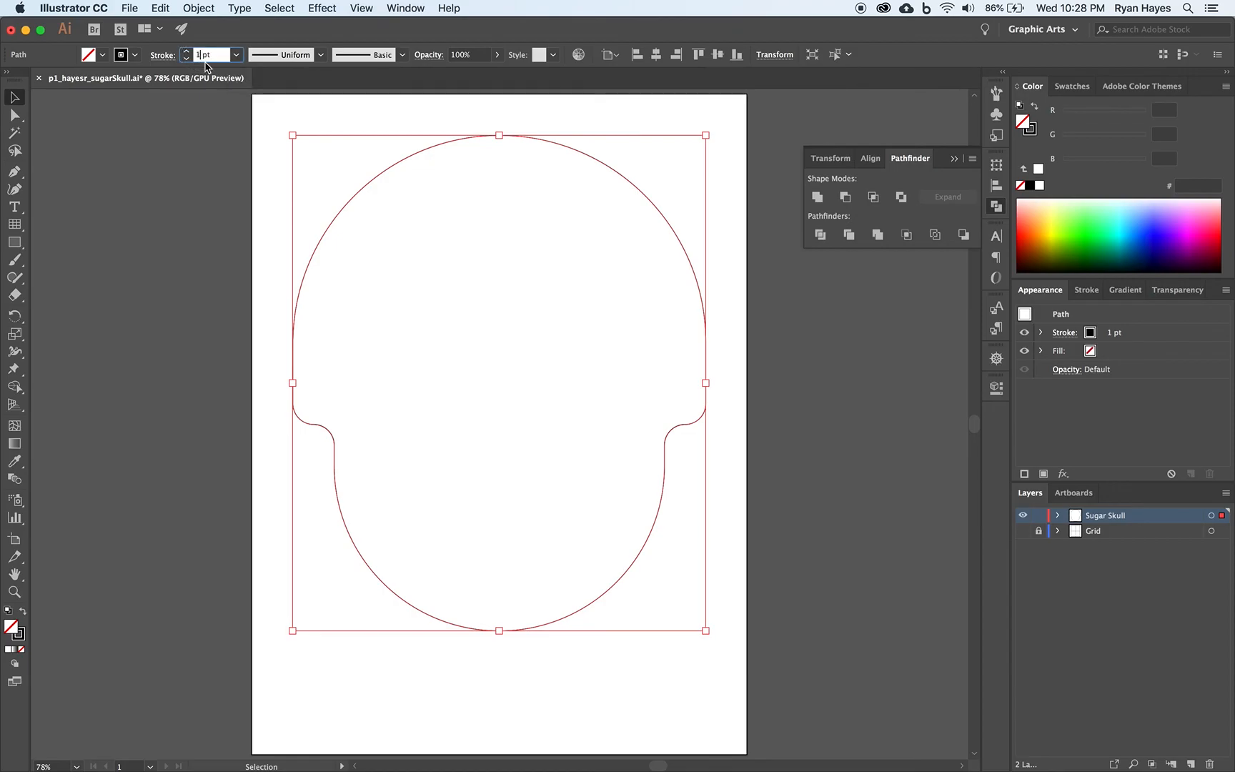
type("0")
key("Tab")
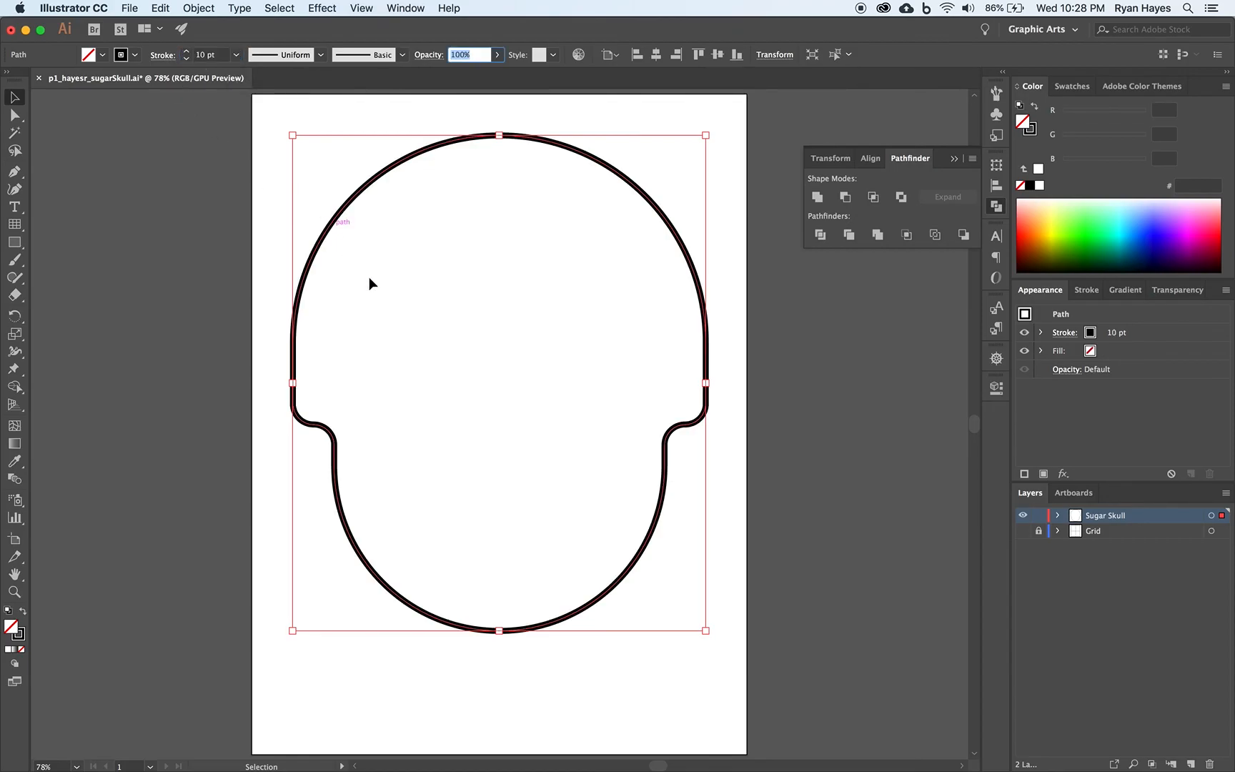
key("super+s")
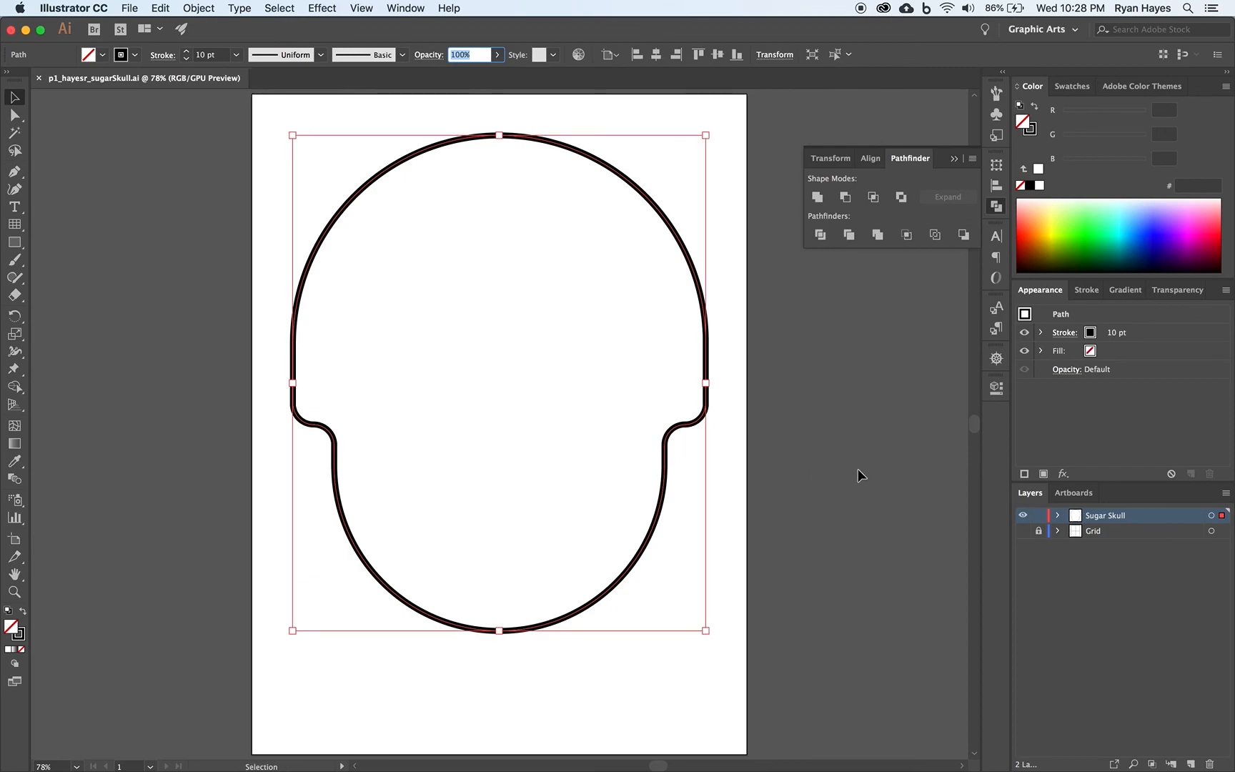